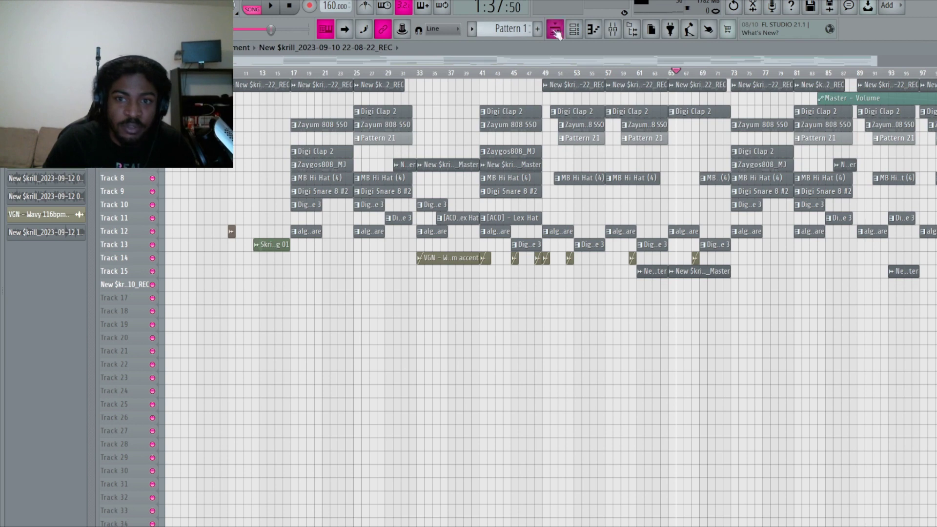
Open the channel rack, reposition it over the playlist, and switch to the HALion 7 pattern
click(574, 30)
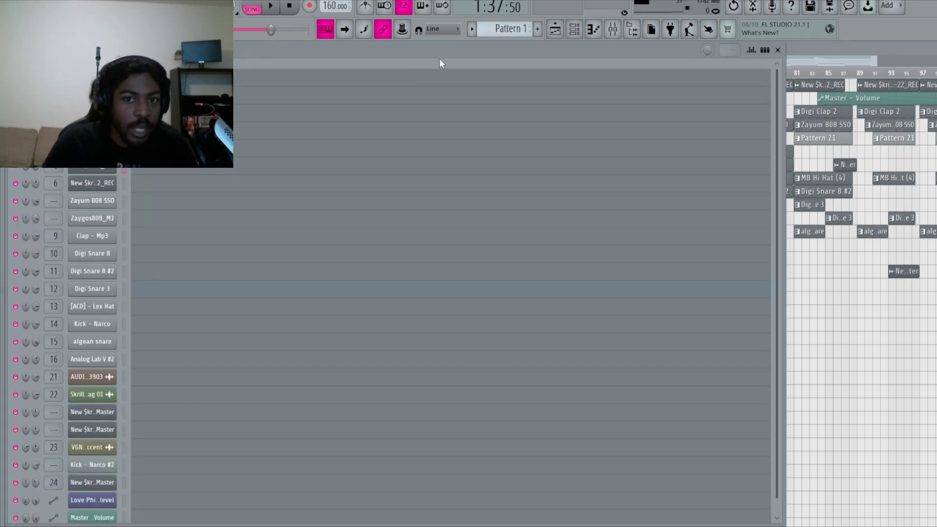
drag(396, 58, 476, 48)
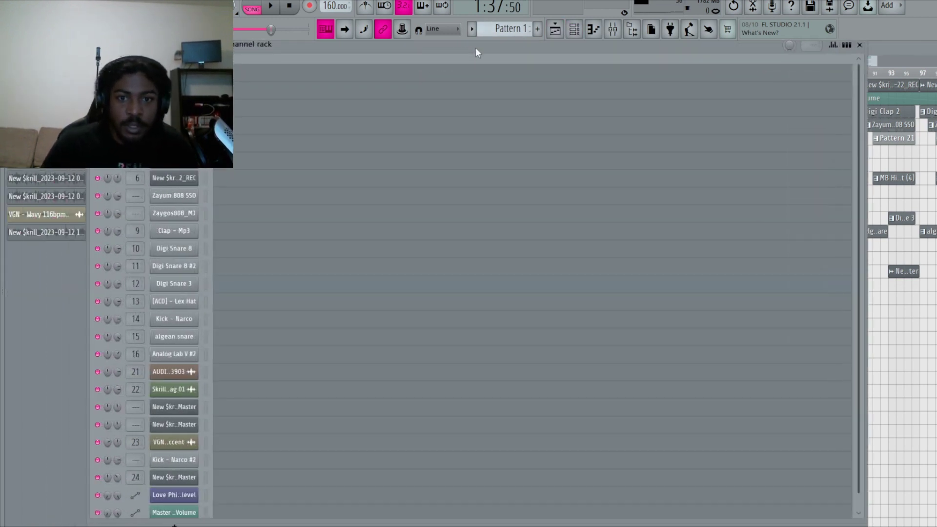
click(509, 32)
scroll(515, 34, down, 2)
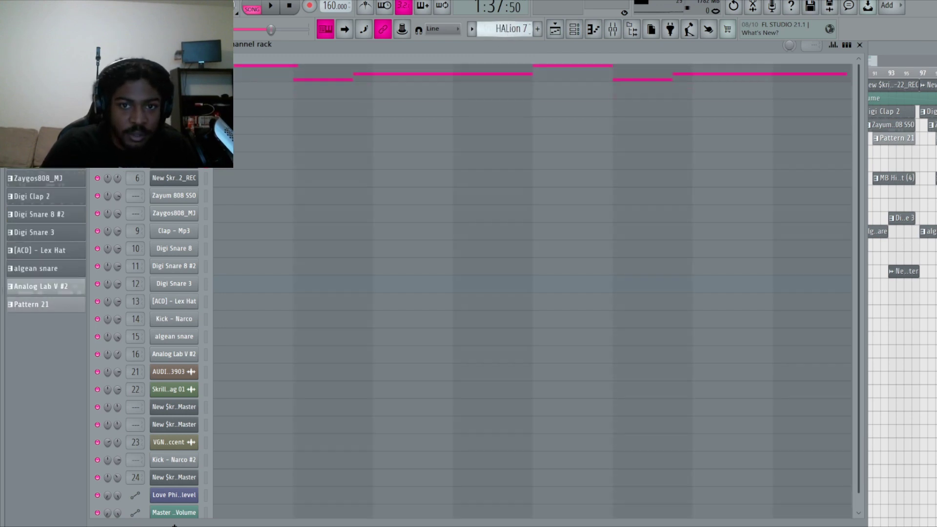
scroll(514, 34, up, 1)
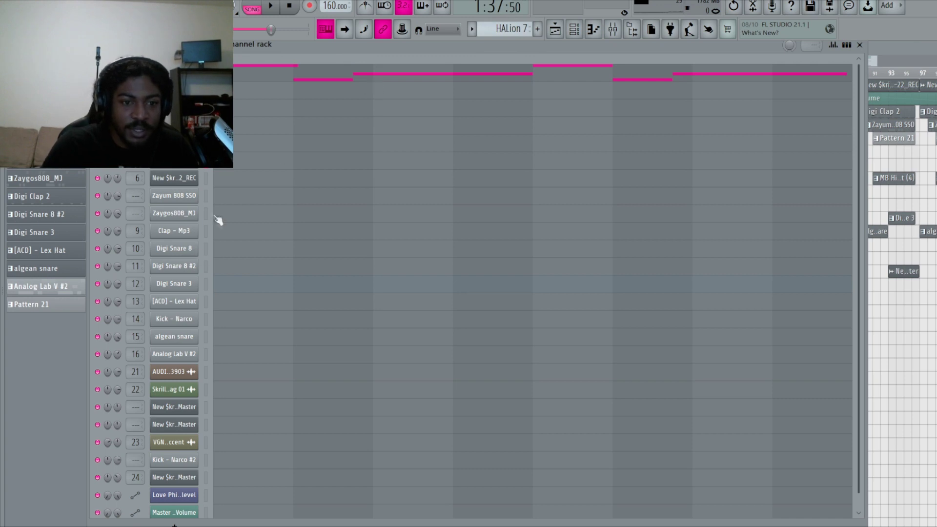
scroll(192, 341, down, 1)
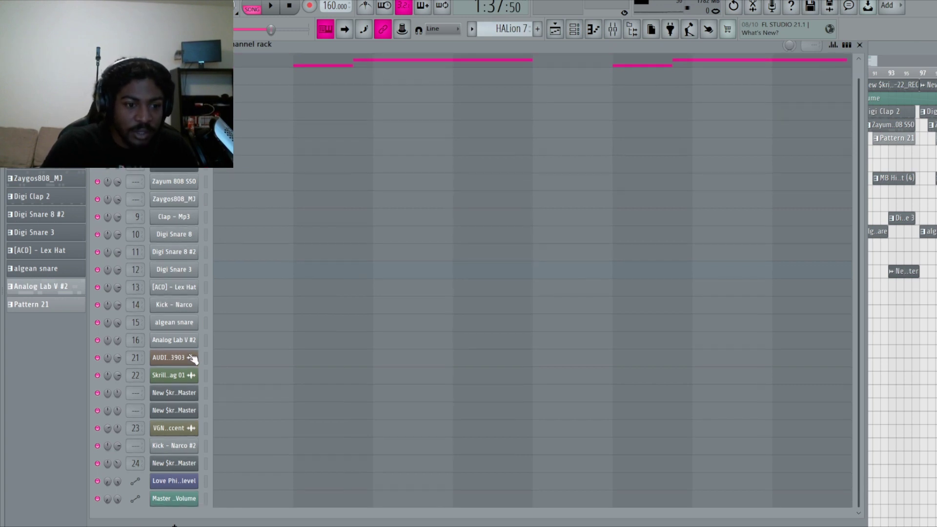
scroll(193, 359, up, 1)
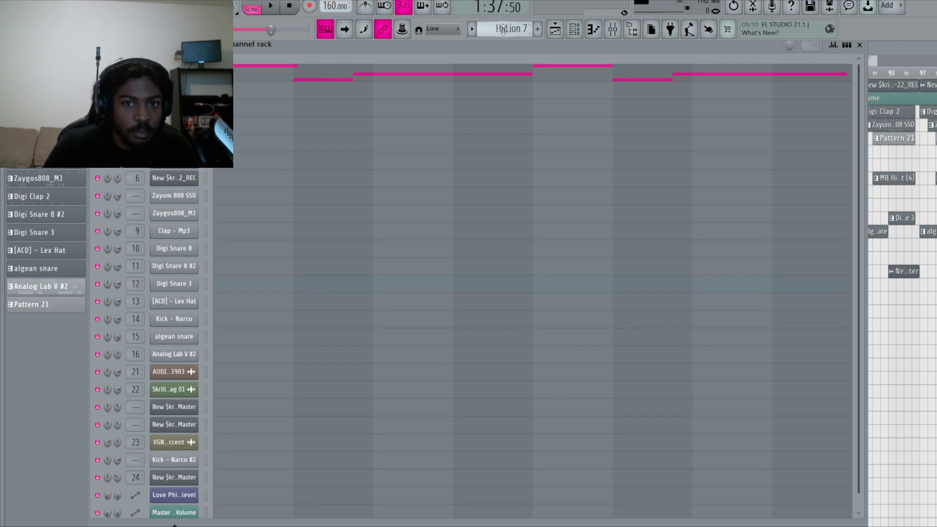
Switch to the Analog Lab V pattern, view its instrument window, and open its notes in the piano roll
scroll(499, 32, up, 1)
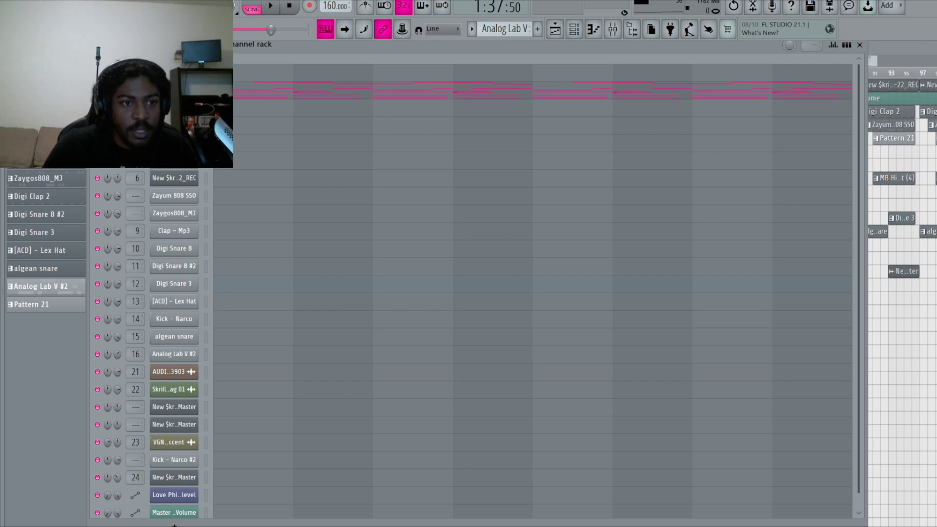
click(174, 91)
drag(291, 117, 447, 135)
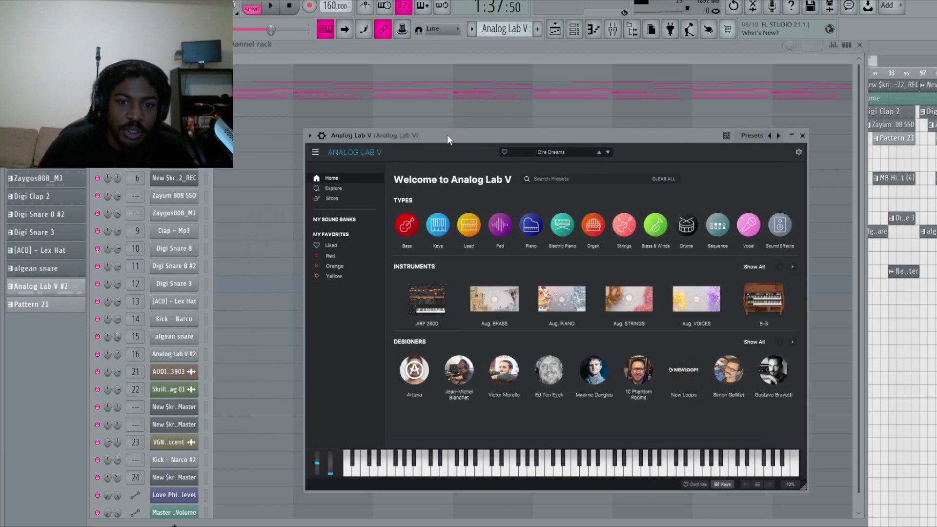
click(238, 98)
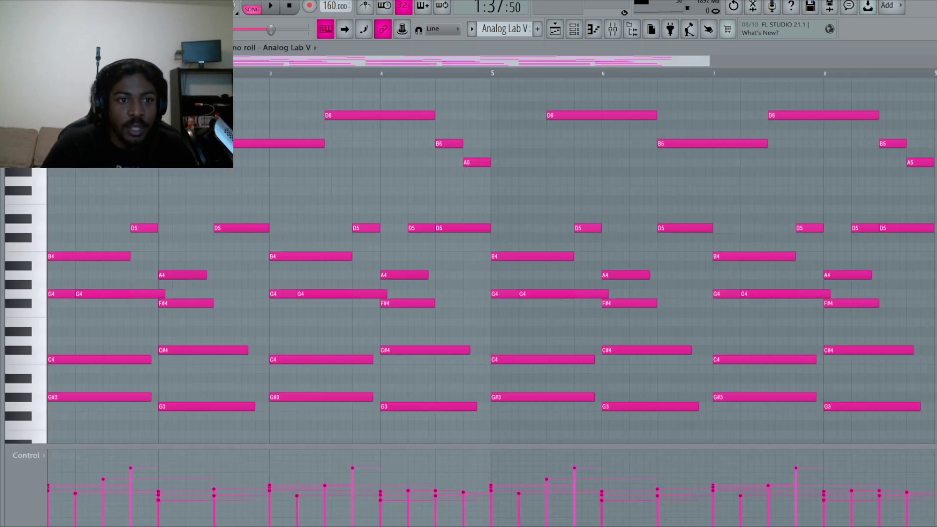
Set playback to pattern mode, listen to the Analog Lab V melody, and stop playback
click(255, 8)
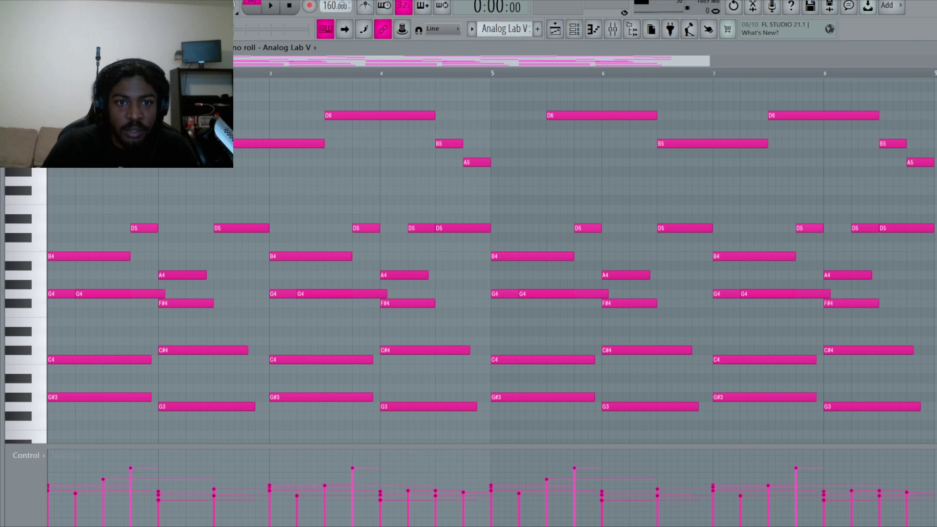
click(272, 6)
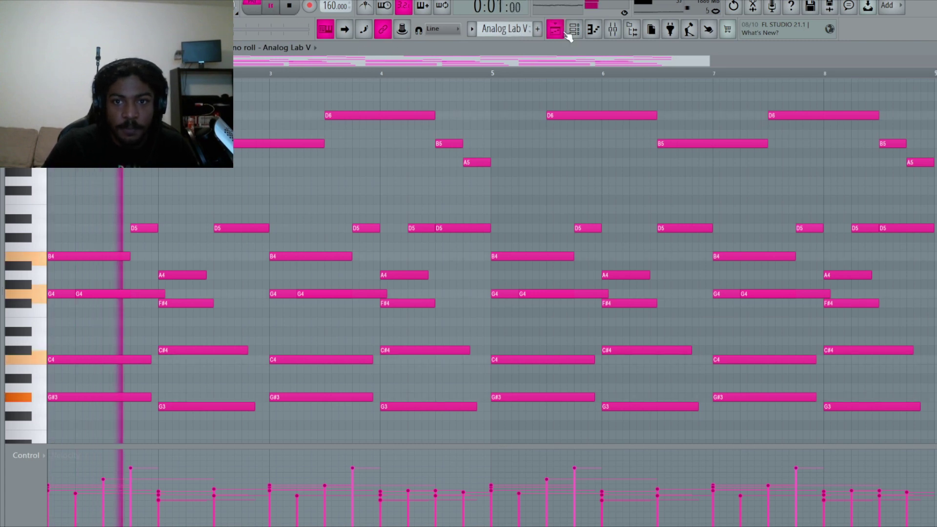
click(561, 31)
click(576, 33)
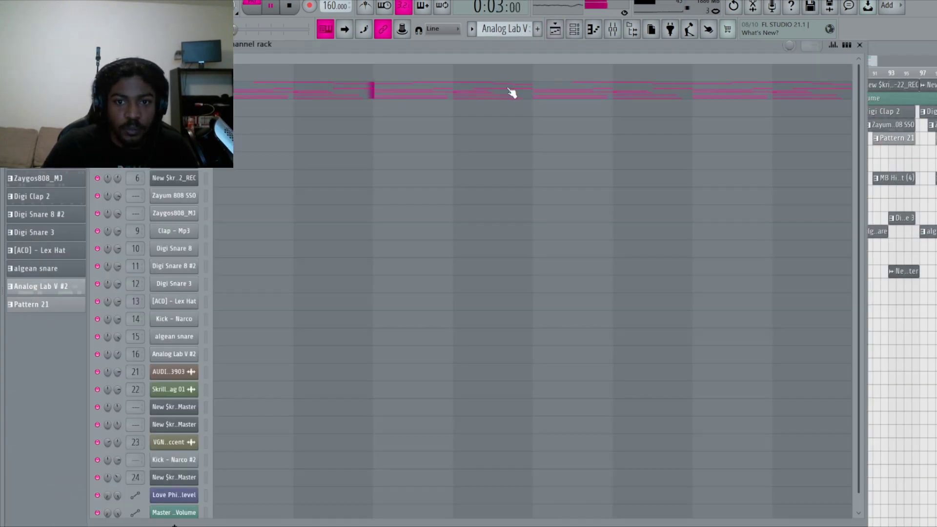
click(510, 90)
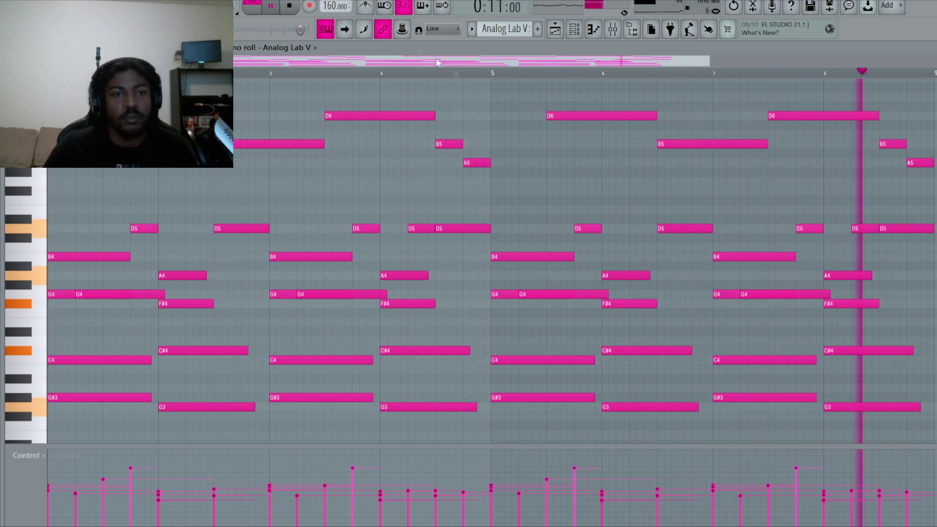
click(289, 5)
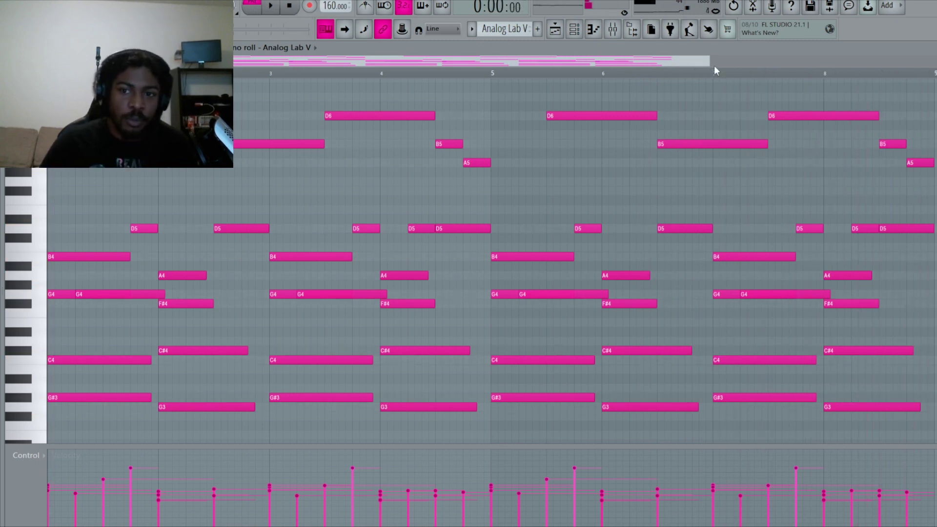
Highlight the first four bars of the Analog Lab V melody in the piano roll and clear the selection
drag(710, 63, 680, 62)
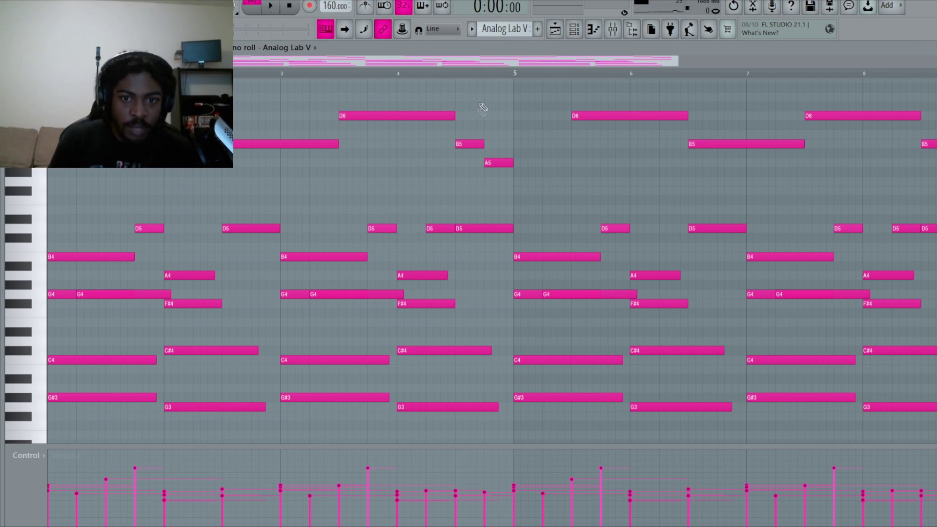
drag(509, 74, 48, 74)
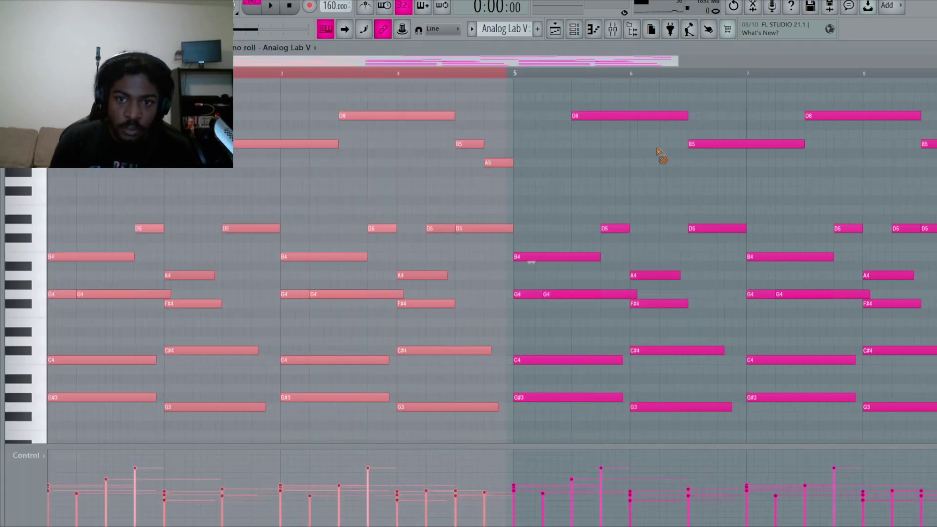
ctrl+click(661, 157)
click(497, 73)
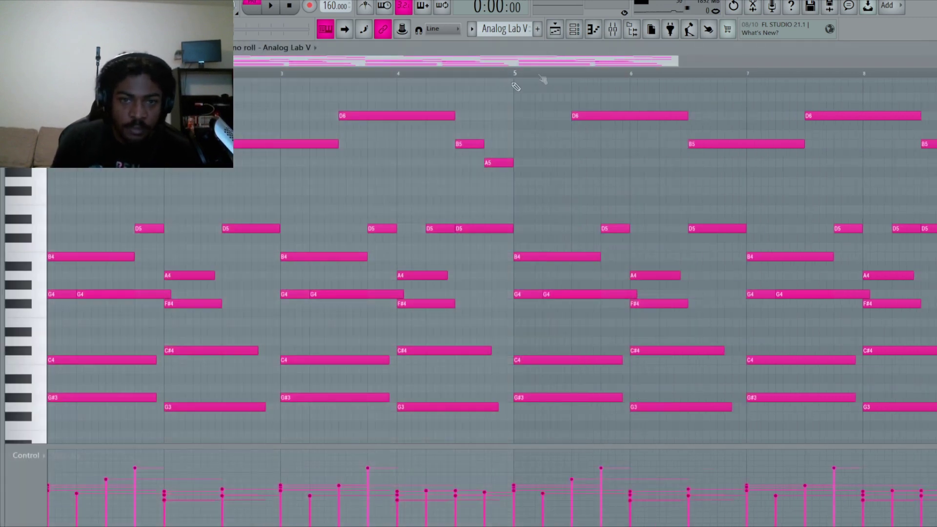
Switch to the DS Thorn pattern in the channel rack, view the DS Thorn synth window, and close it
click(574, 29)
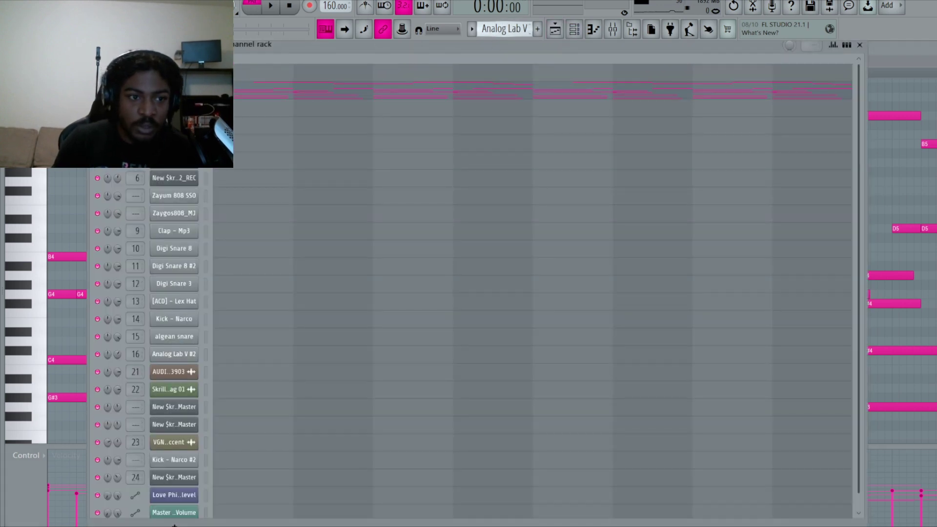
drag(505, 29, 505, 22)
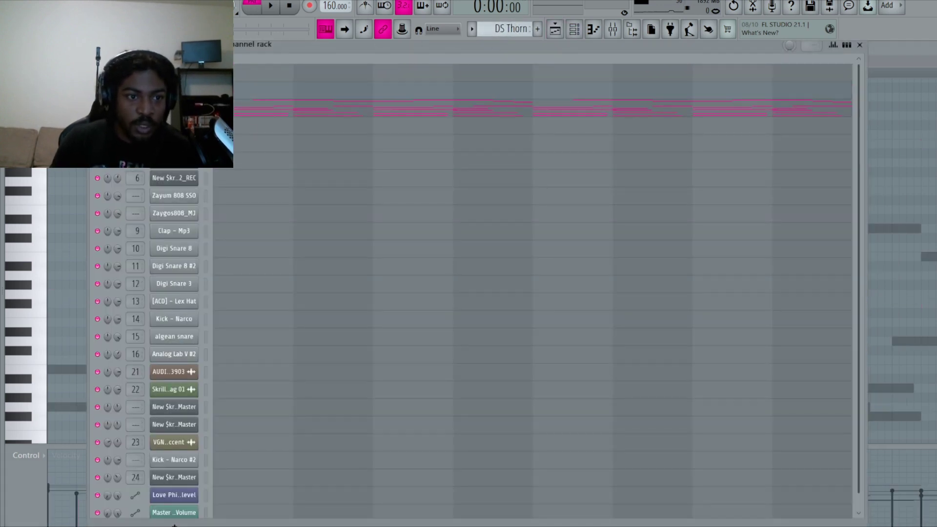
click(173, 108)
drag(657, 154, 461, 102)
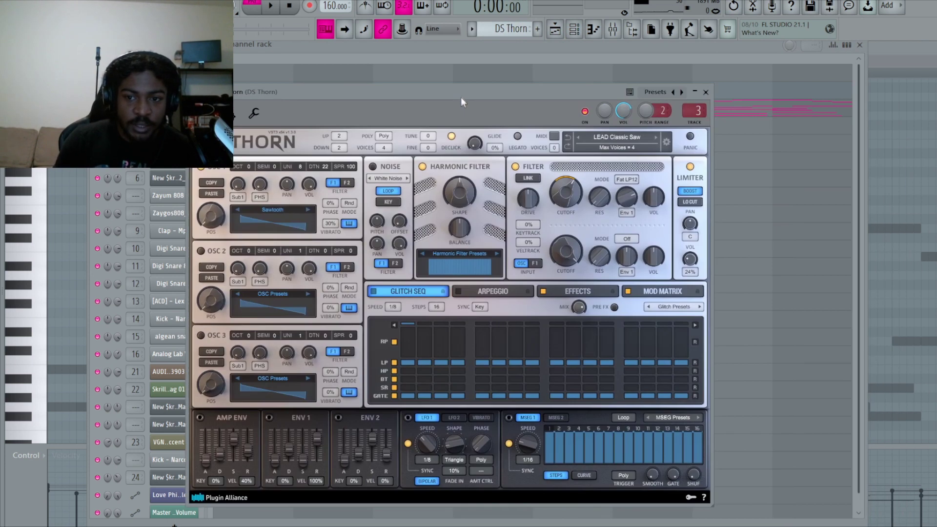
click(706, 92)
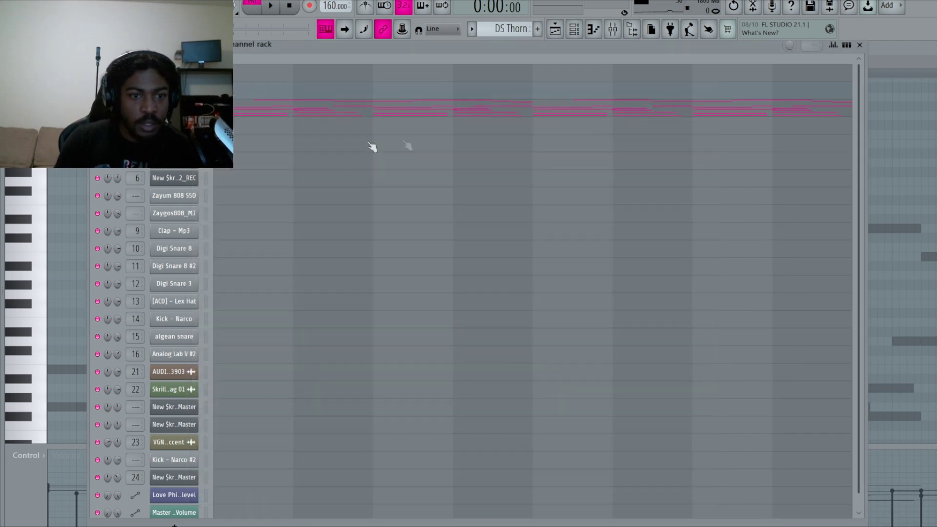
Open the DS Thorn notes in the piano roll, play the pattern, and stop playback
click(282, 115)
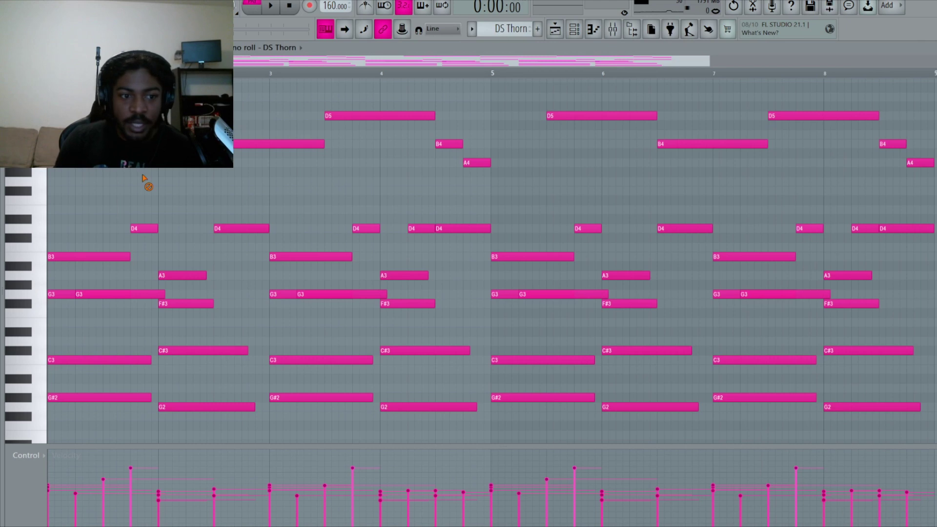
click(574, 29)
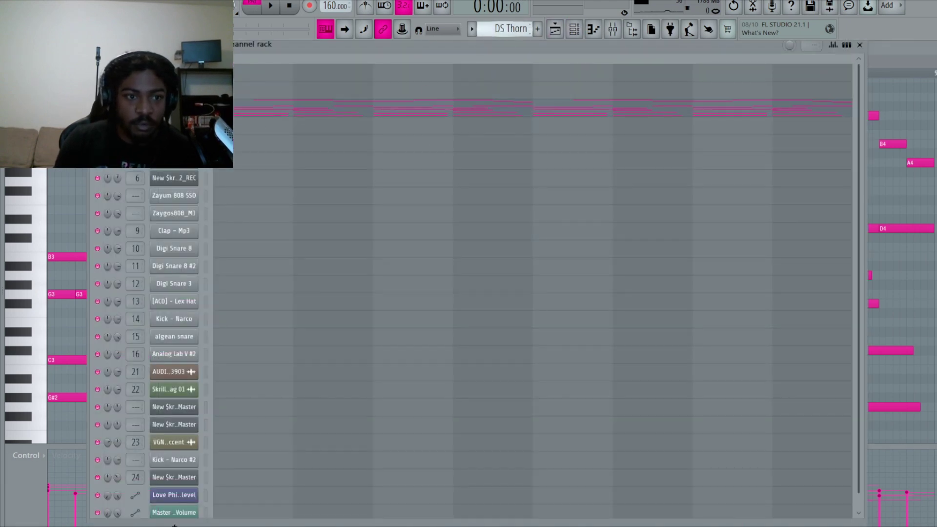
scroll(495, 33, up, 1)
scroll(503, 29, down, 1)
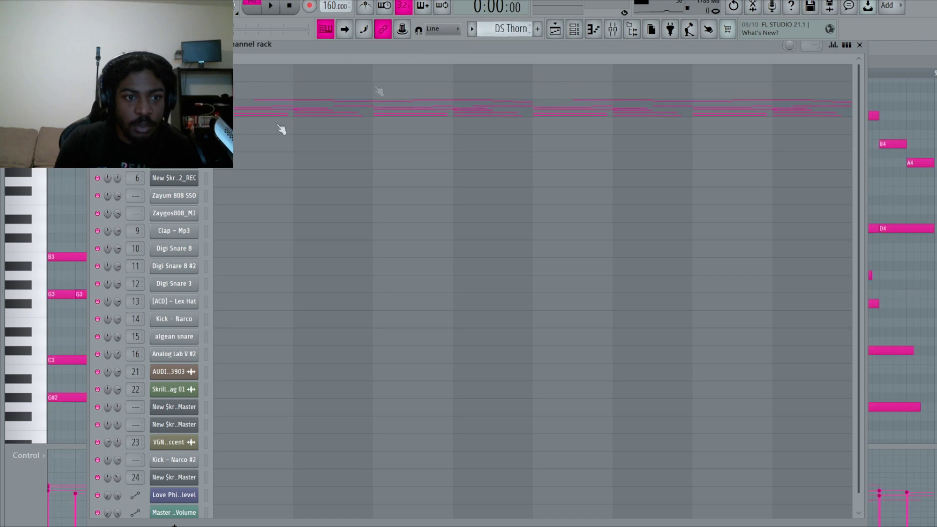
key(F6)
key(space)
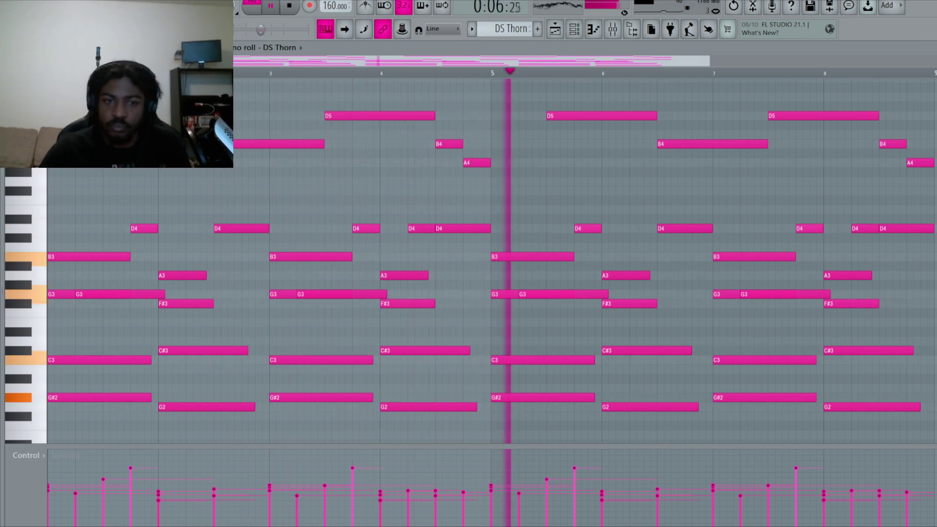
click(295, 7)
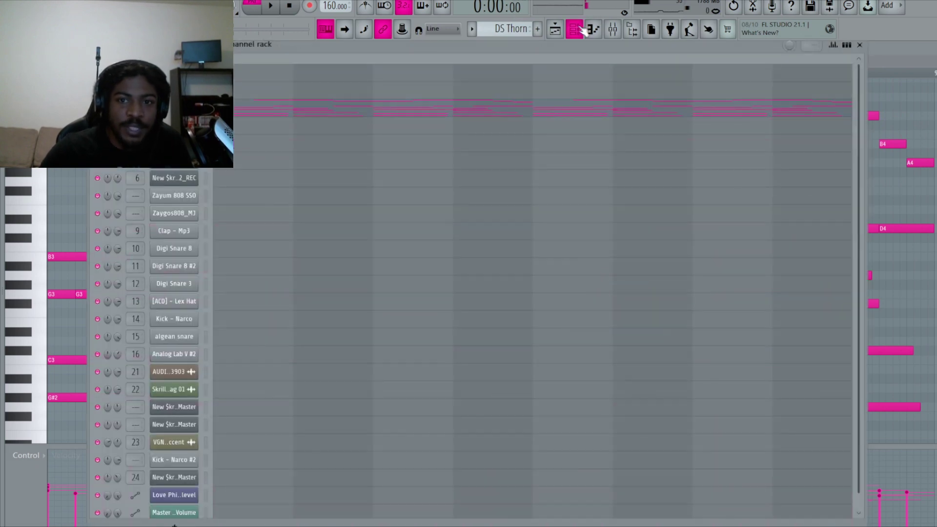
Switch back to the HALion 7 pattern in the channel rack, view its instrument window, and close it
click(574, 28)
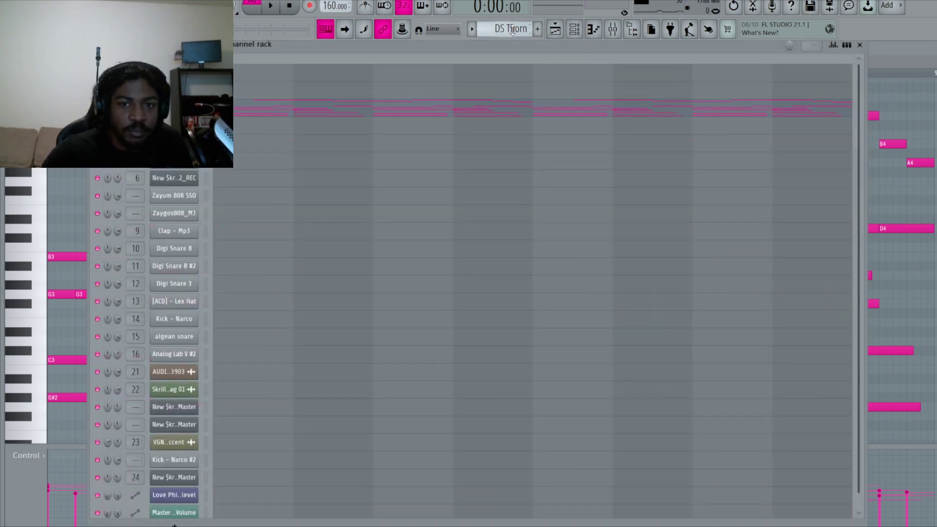
scroll(505, 27, down, 4)
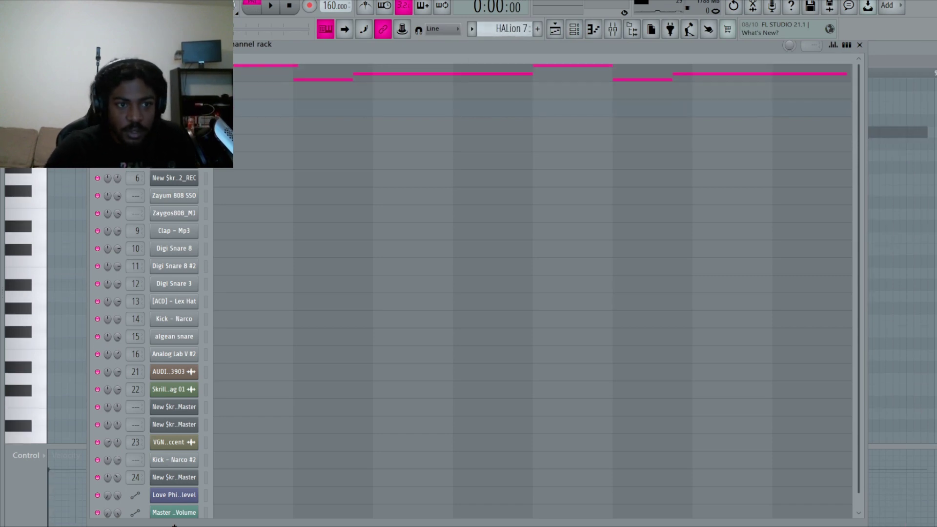
click(174, 72)
drag(330, 213, 203, 96)
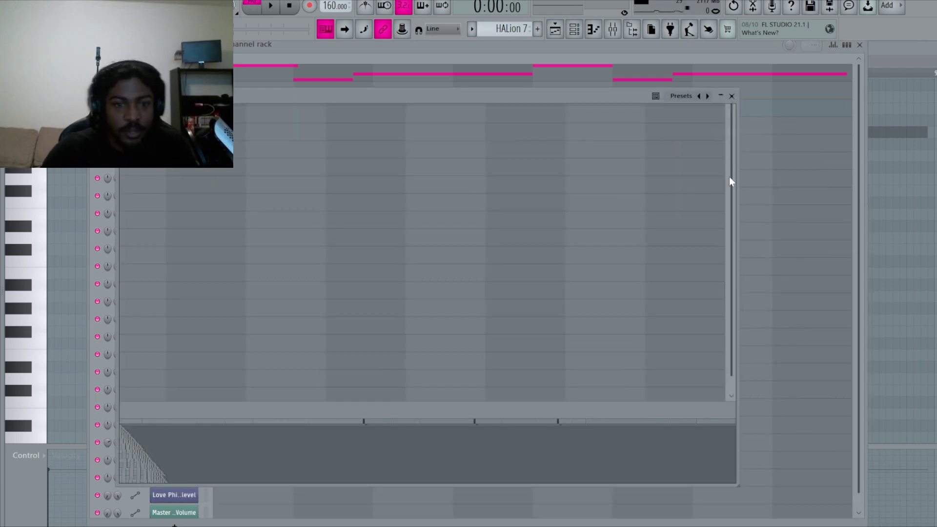
click(732, 96)
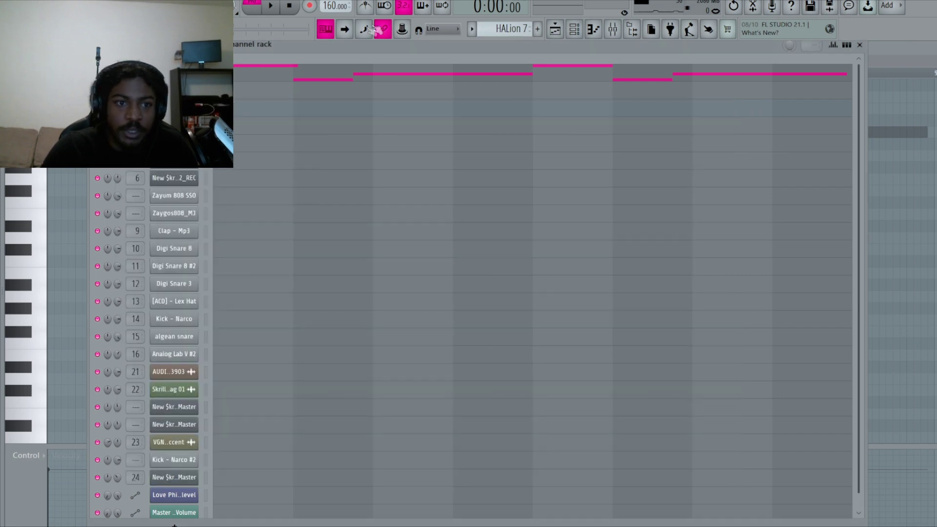
Play the HALion 7 pattern, stop playback, and open its notes in the piano roll
click(274, 6)
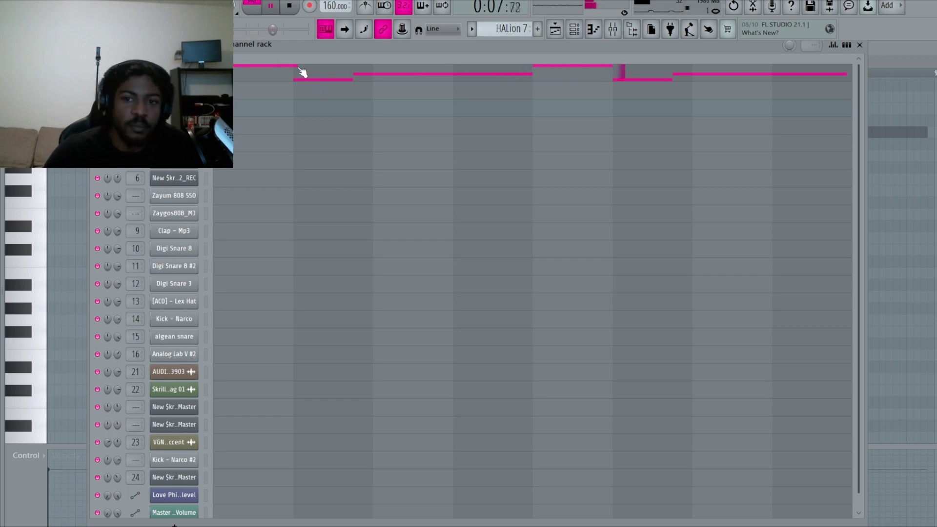
click(291, 7)
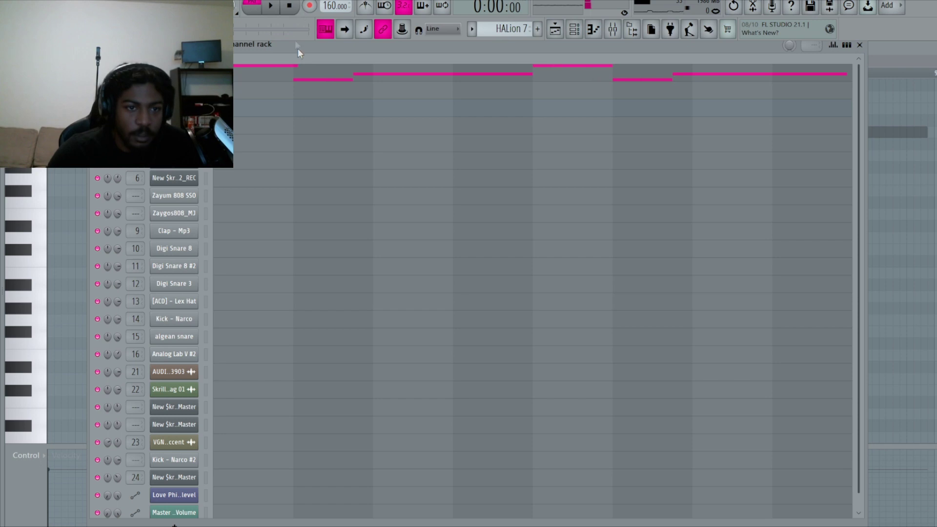
click(291, 78)
View the playlist arrangement, return to the channel rack, and select the DS Thorn pattern
click(555, 31)
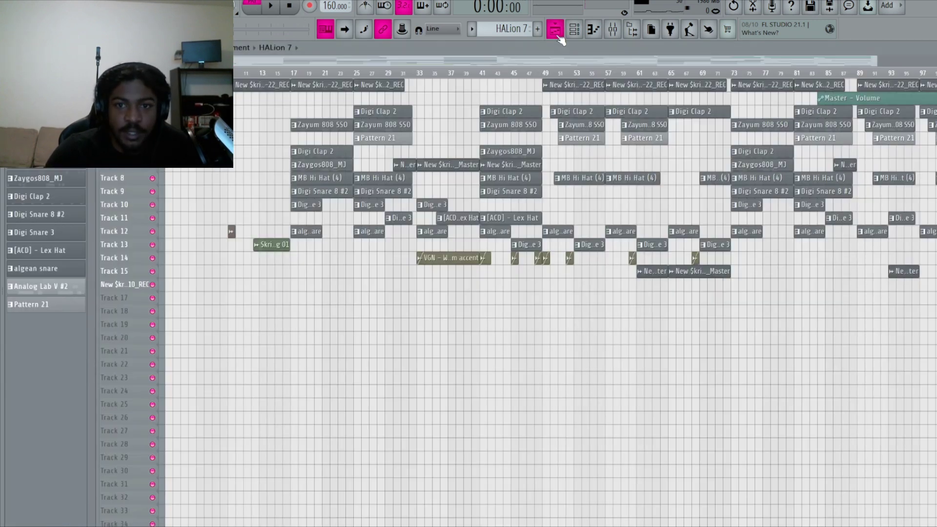
click(574, 30)
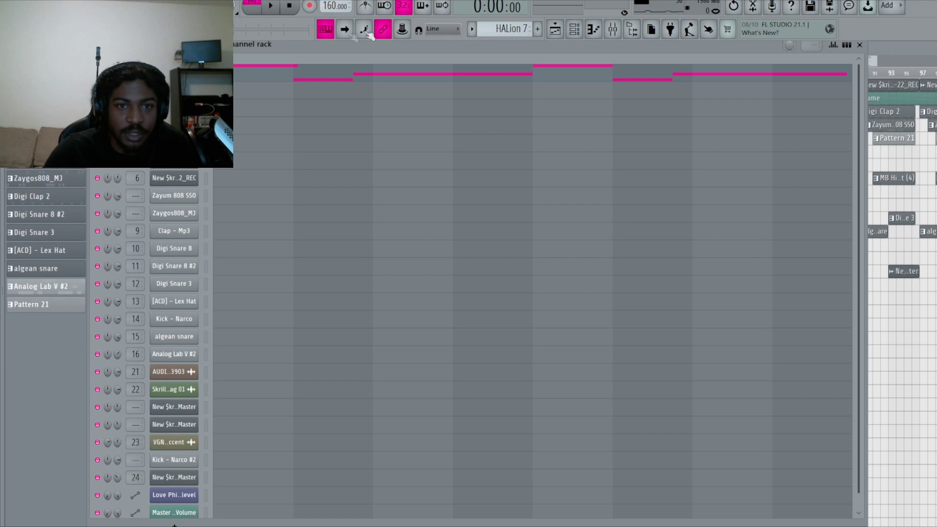
scroll(497, 28, down, 2)
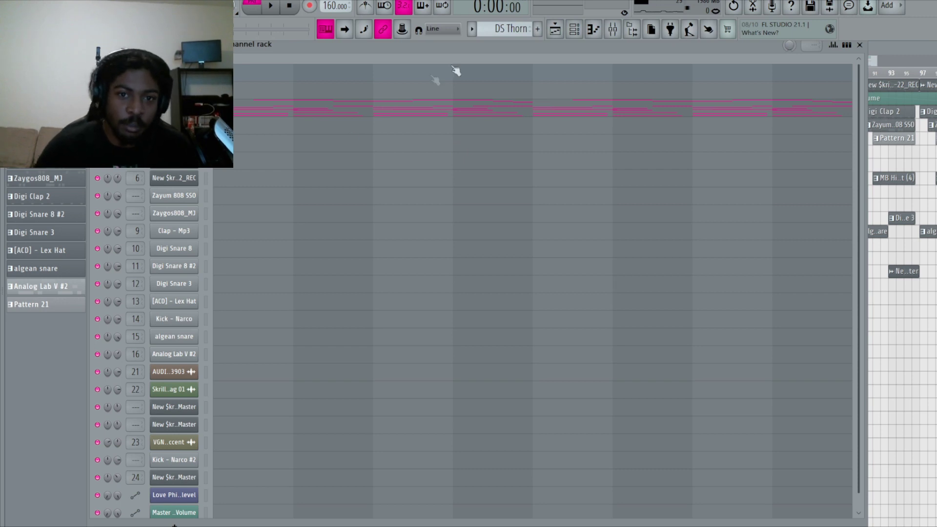
Select the MB Hi Hat (4) pattern, play it with its notes open in the piano roll, and return to the channel rack
drag(494, 28, 494, 35)
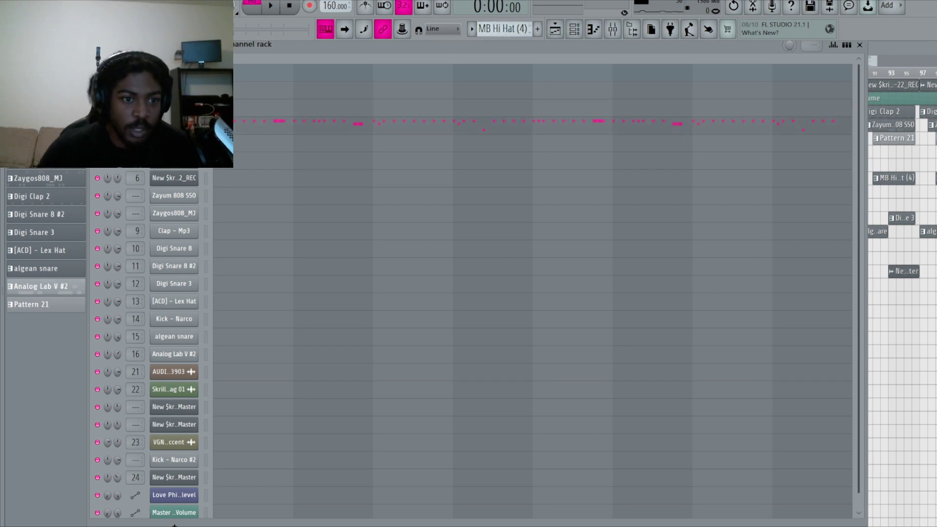
click(273, 7)
click(300, 125)
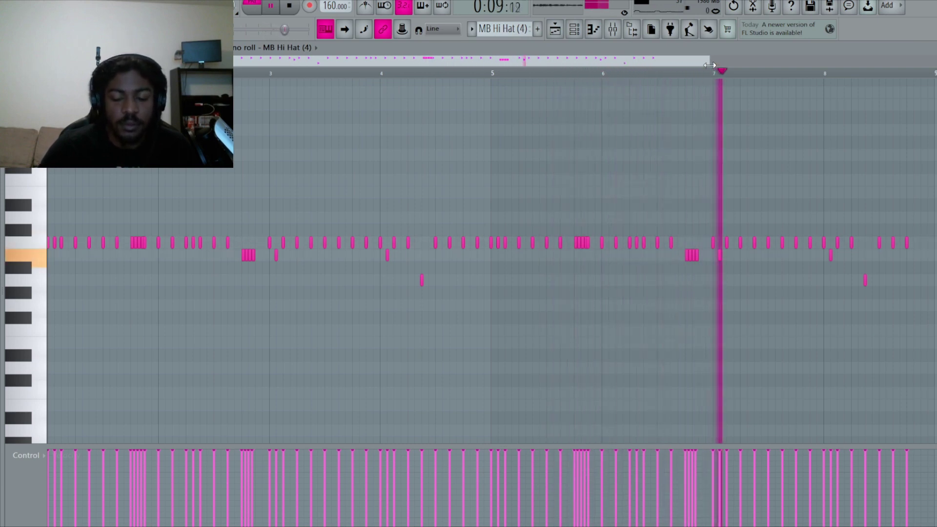
click(290, 7)
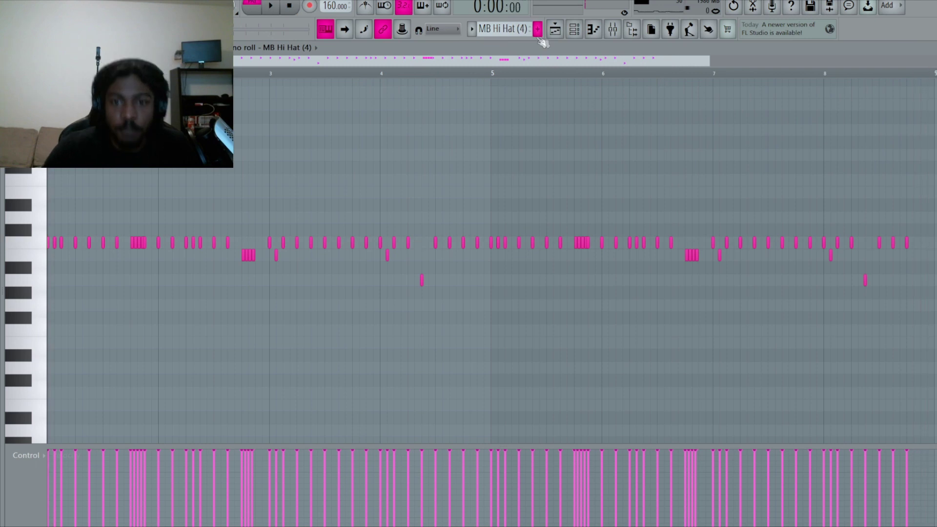
click(574, 30)
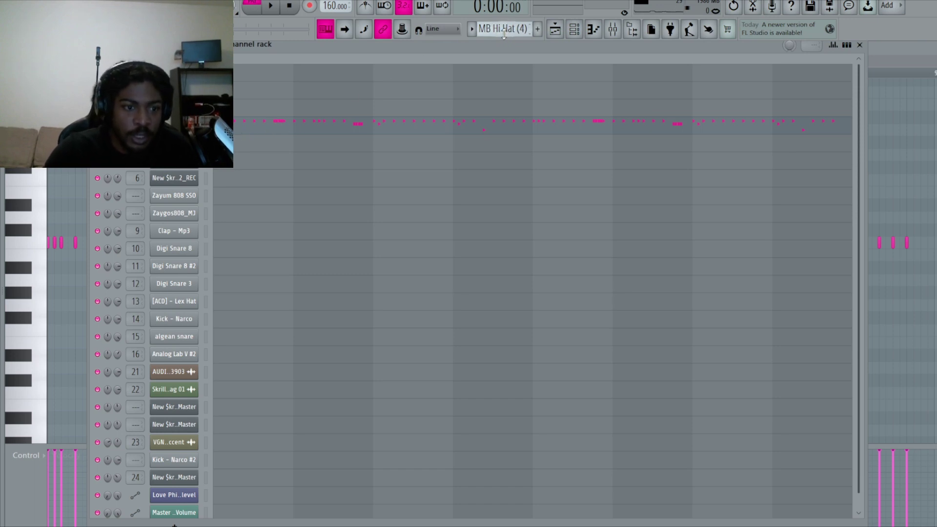
Open the Zayum 808 SSO pattern's notes in the piano roll, play them through, and return to the channel rack
scroll(509, 30, down, 1)
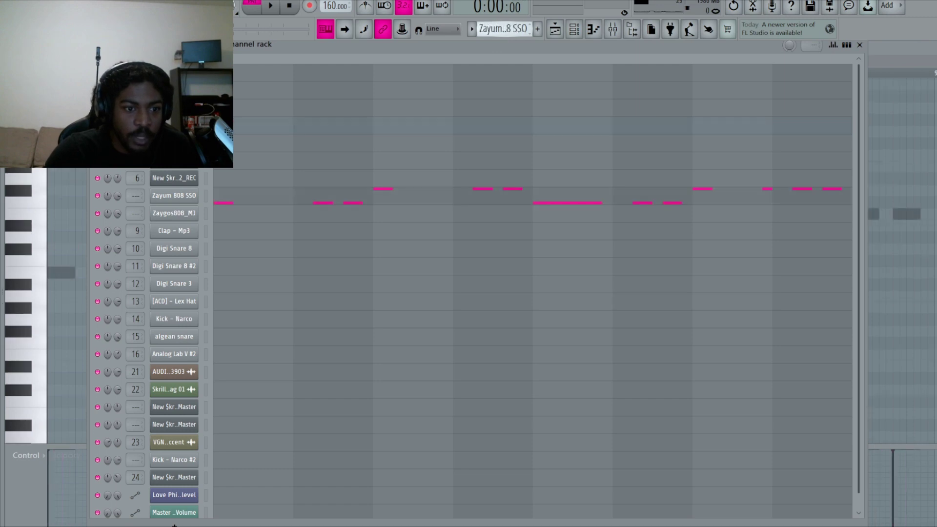
click(206, 197)
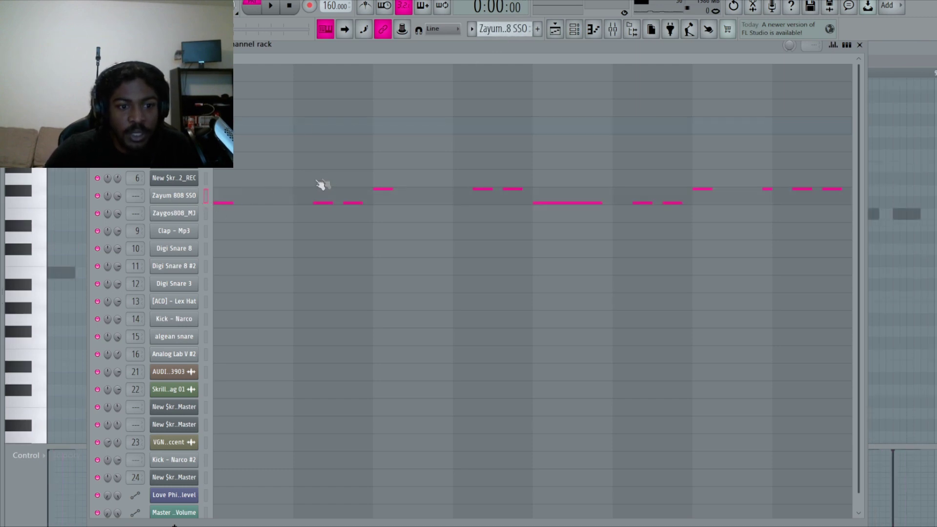
click(278, 202)
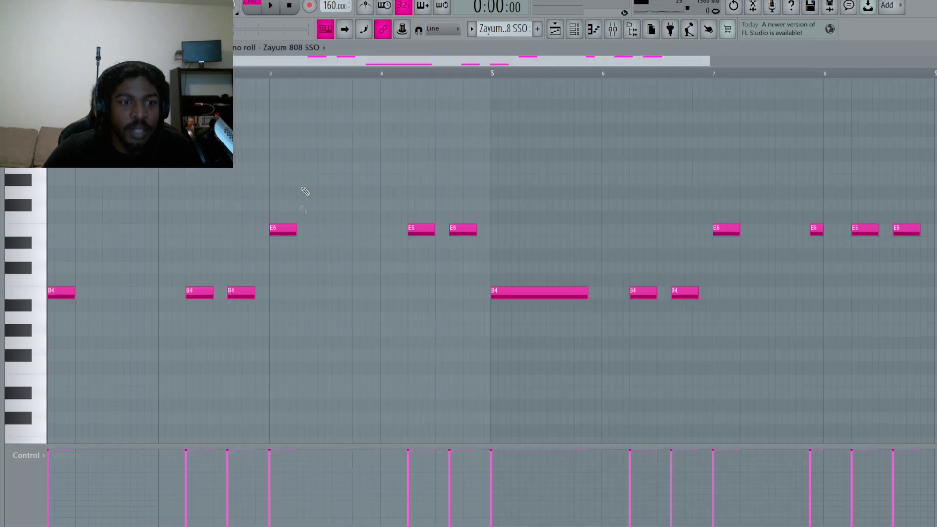
click(270, 5)
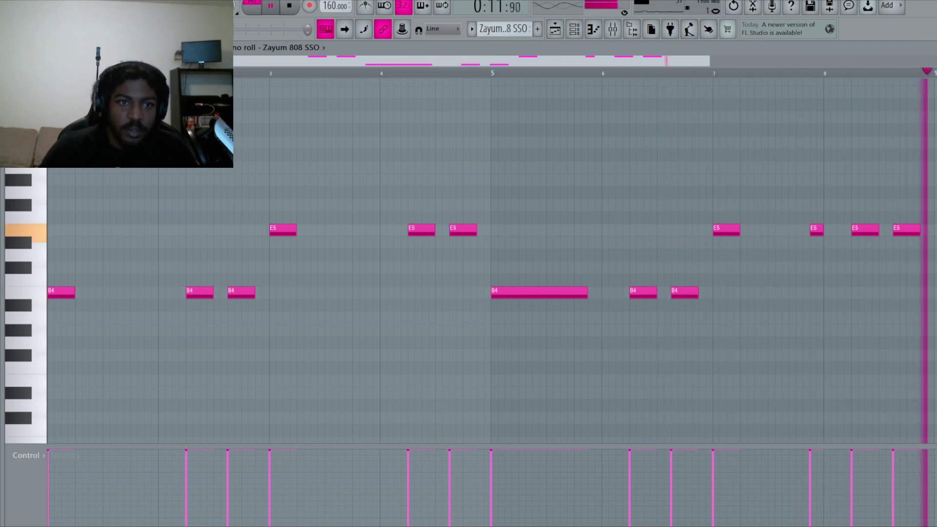
key(space)
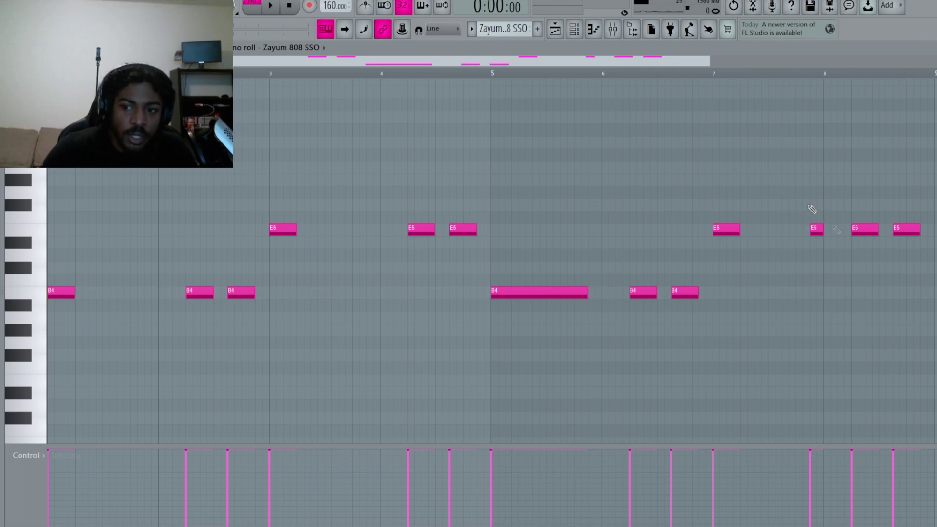
click(579, 39)
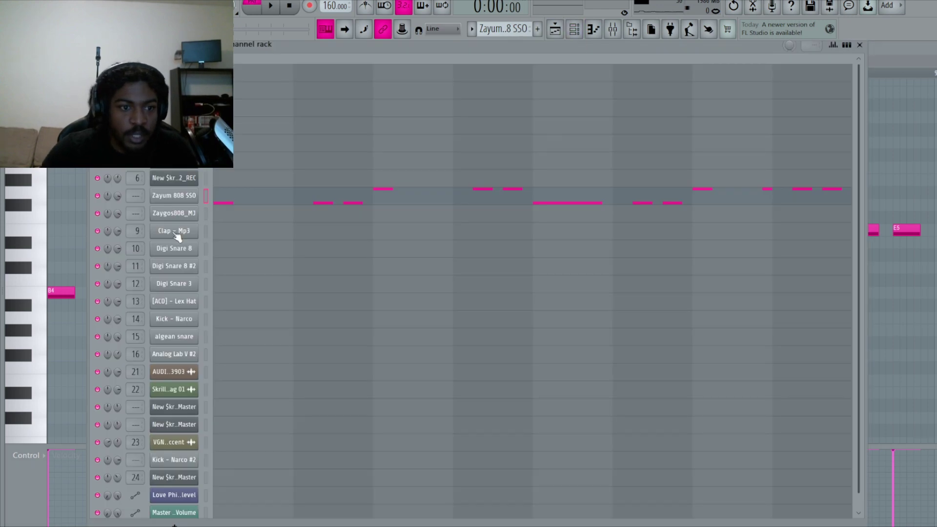
Select the Zaygos808_MJ channel and pattern, play its notes in the piano roll, and return to the channel rack
click(205, 213)
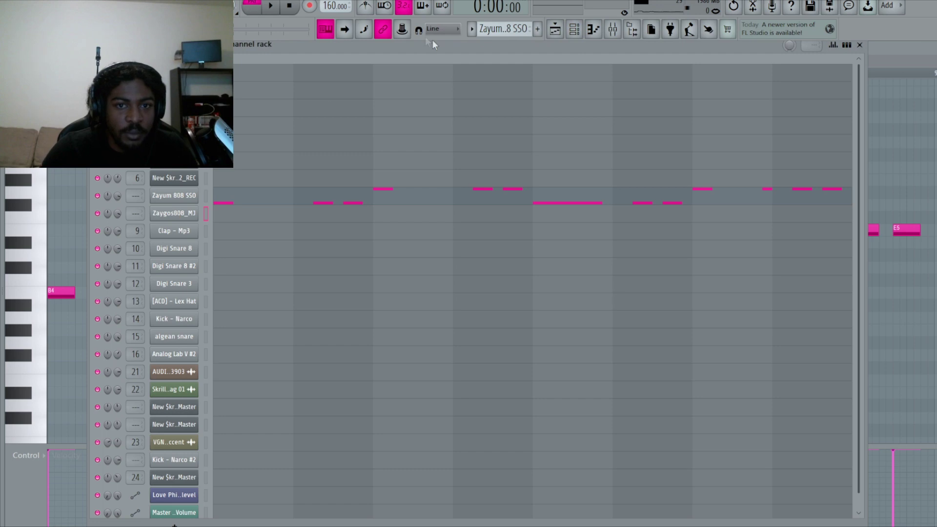
scroll(503, 30, down, 1)
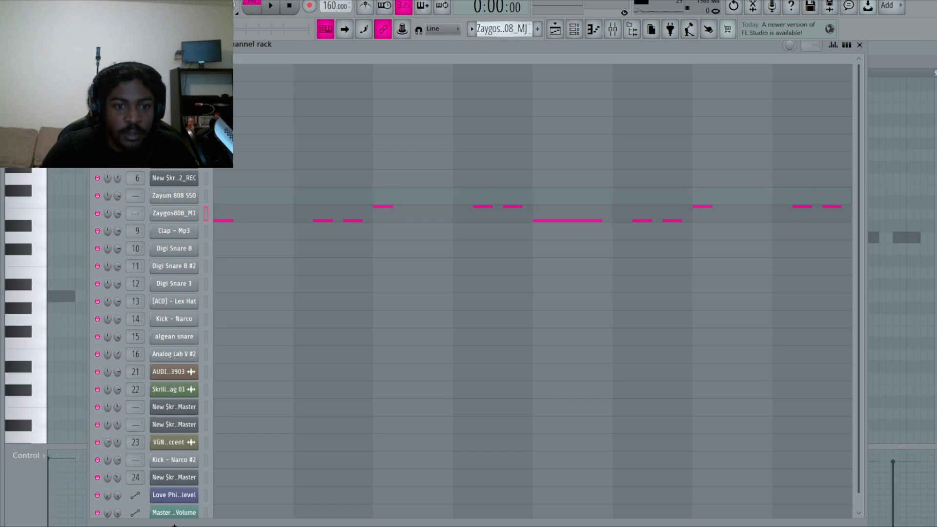
click(242, 211)
click(270, 5)
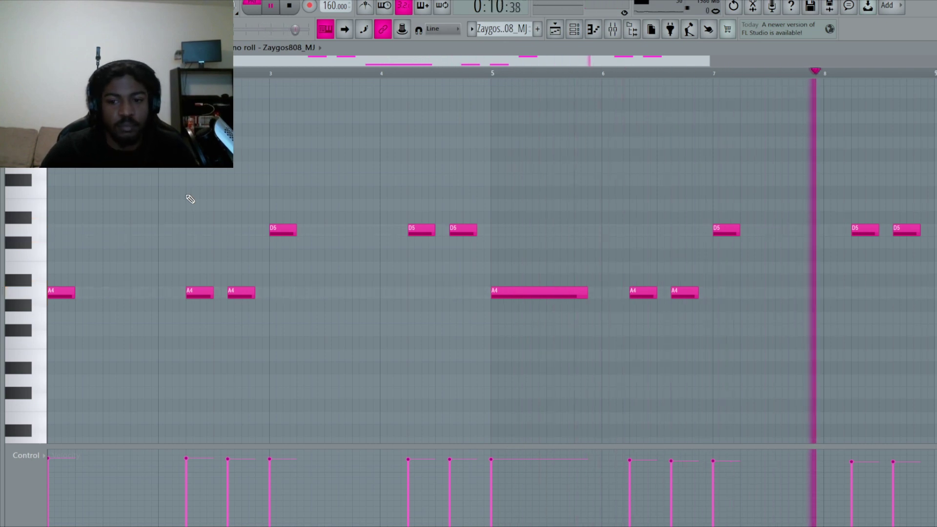
click(290, 7)
click(575, 29)
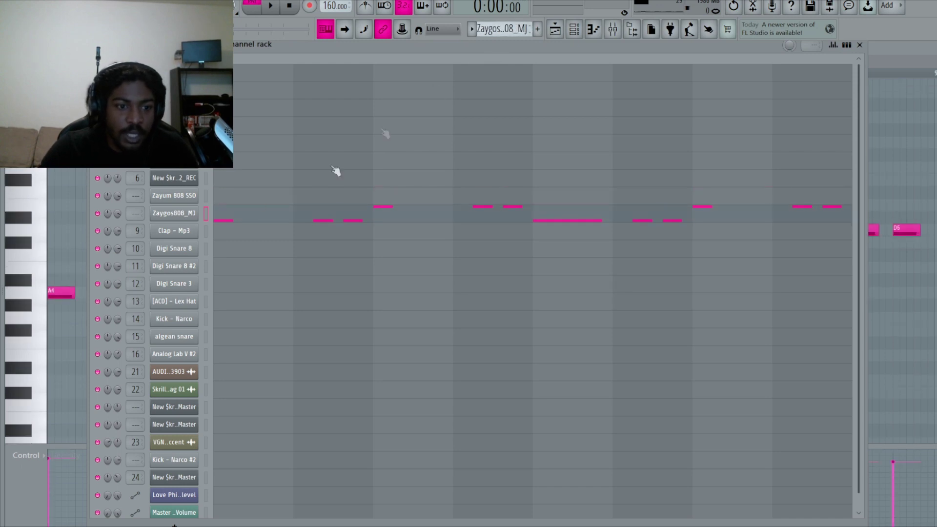
Play the Digi Clap 2 pattern with the Clap - Mp3 notes open in the piano roll, and return to the channel rack
click(206, 232)
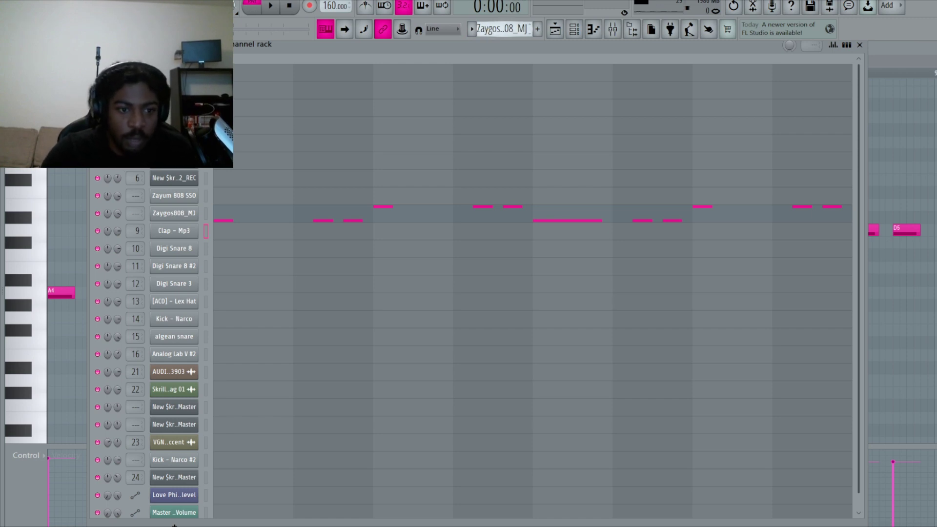
drag(494, 29, 494, 24)
click(272, 6)
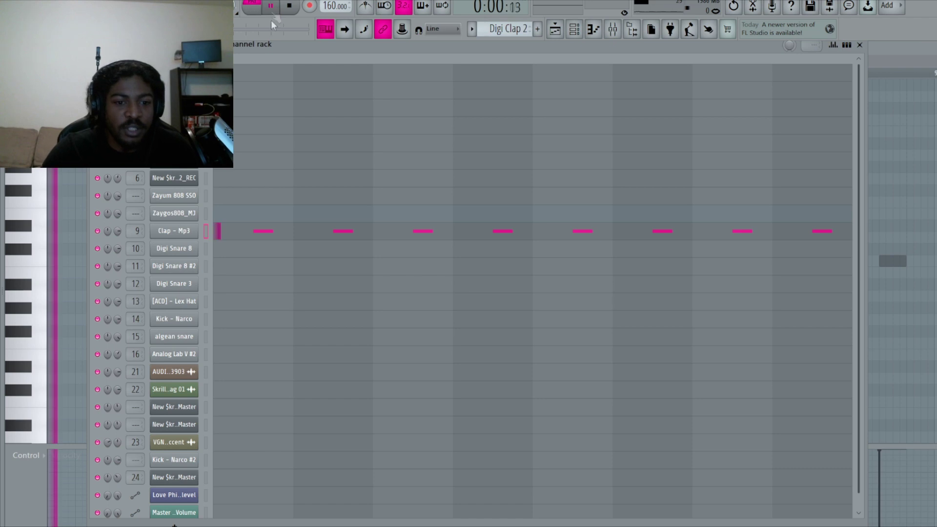
click(313, 230)
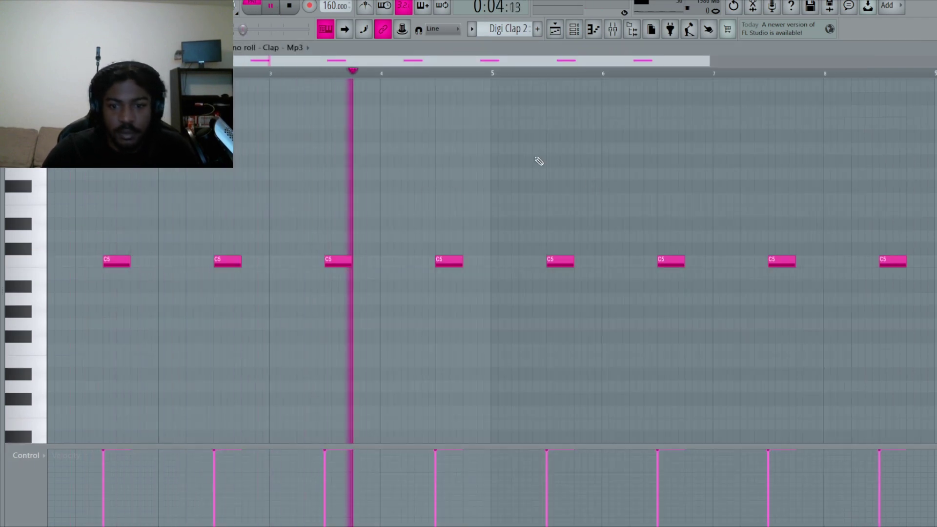
click(289, 6)
click(575, 29)
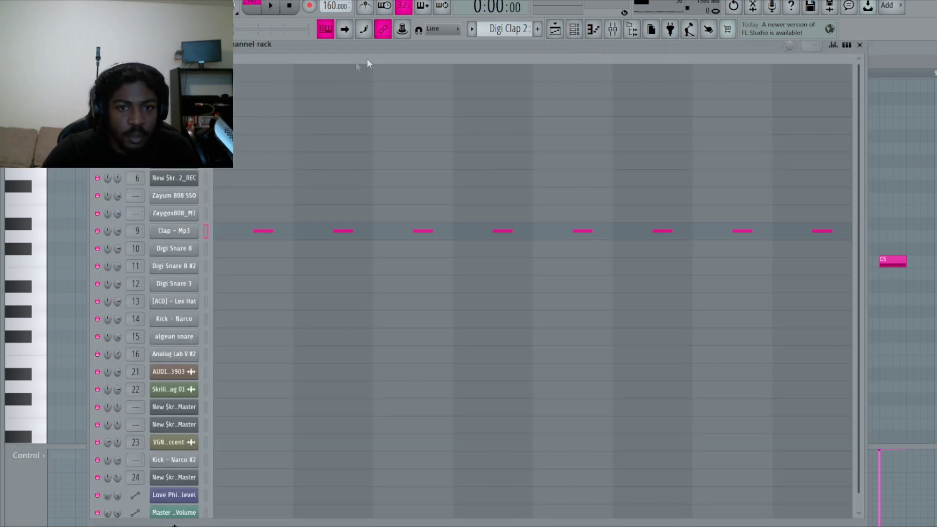
Play the Digi Snare 8 #2 pattern, view its notes in the piano roll, and return to the channel rack
scroll(484, 30, down, 2)
click(268, 6)
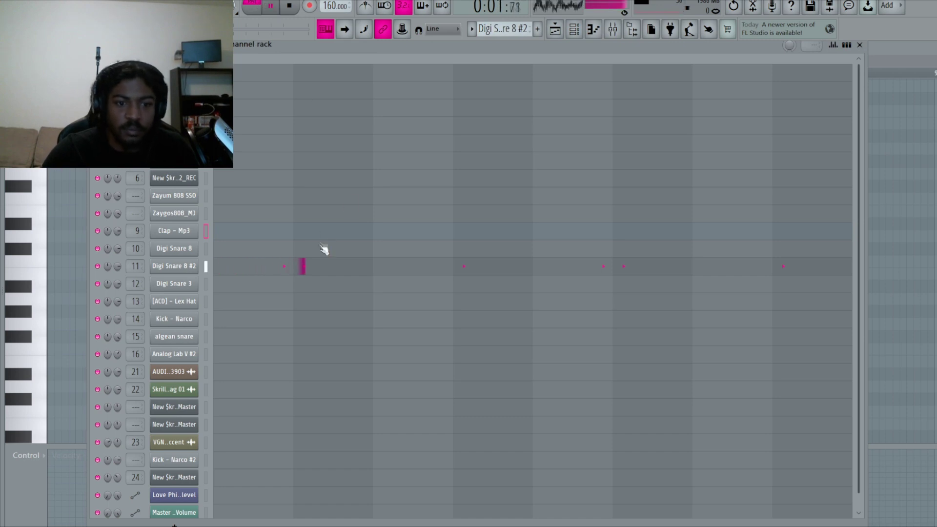
click(324, 266)
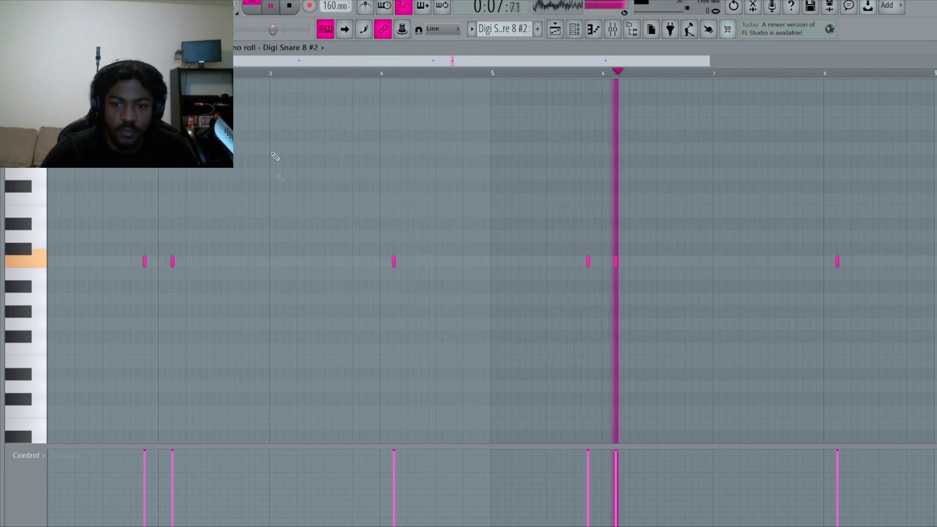
click(290, 6)
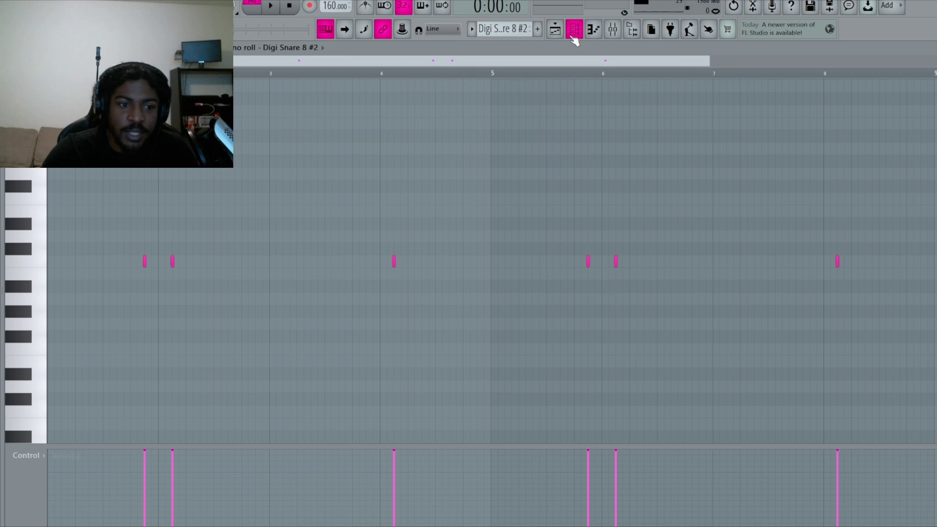
click(593, 31)
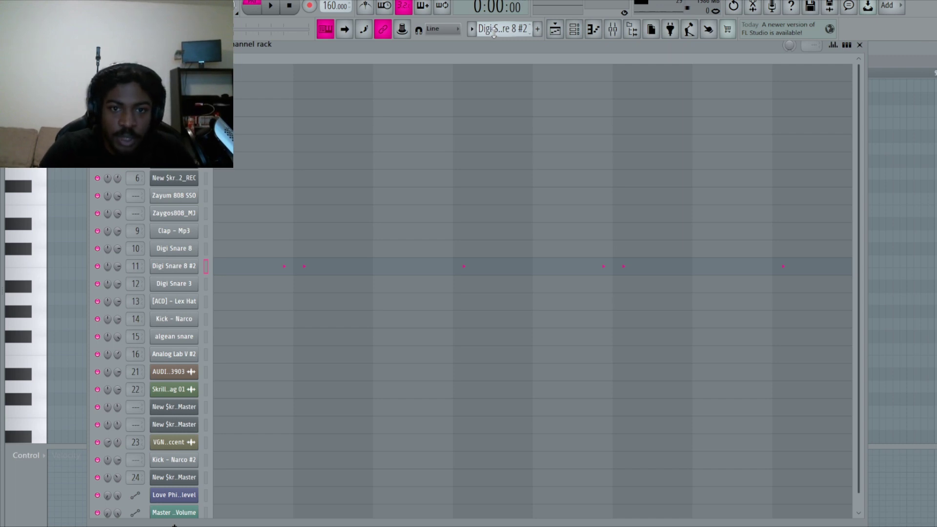
Open the Digi Snare 3 pattern's notes in the piano roll and place the playback position about midway through bar 3
scroll(499, 31, down, 1)
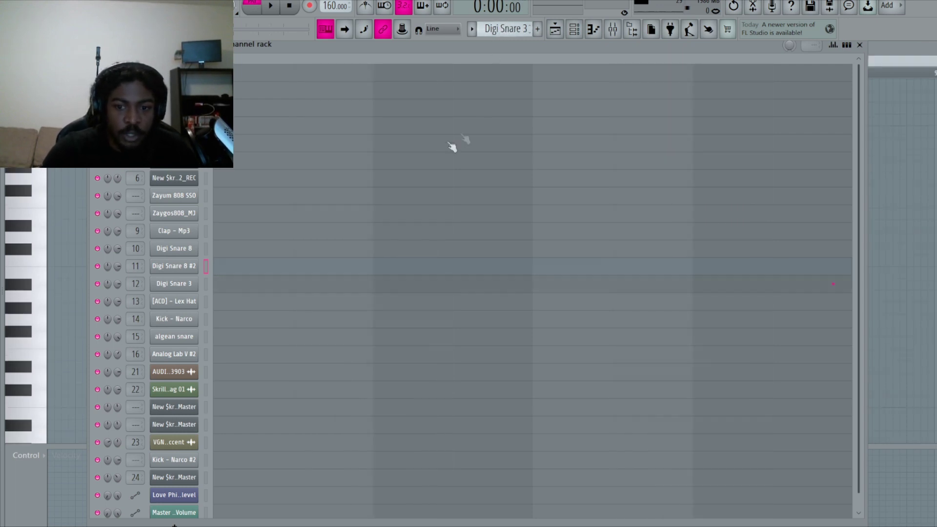
click(289, 292)
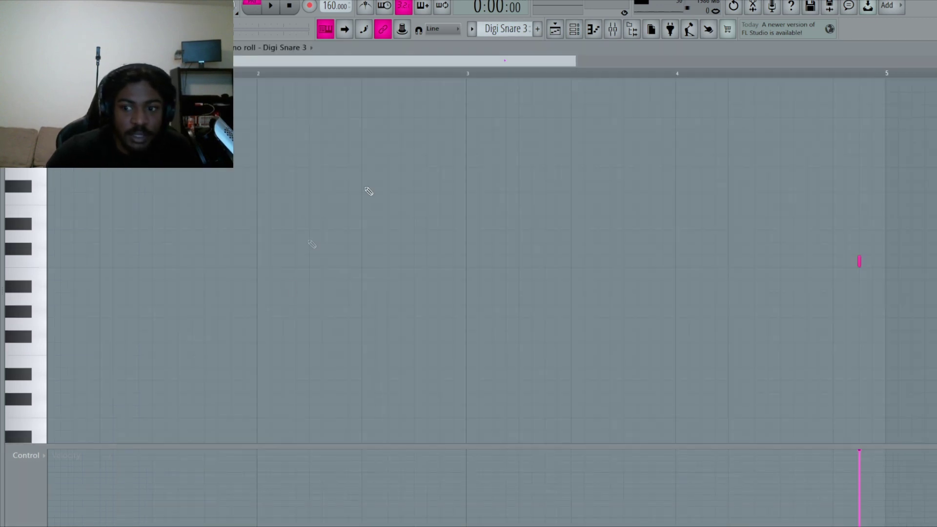
click(566, 74)
click(289, 5)
click(592, 77)
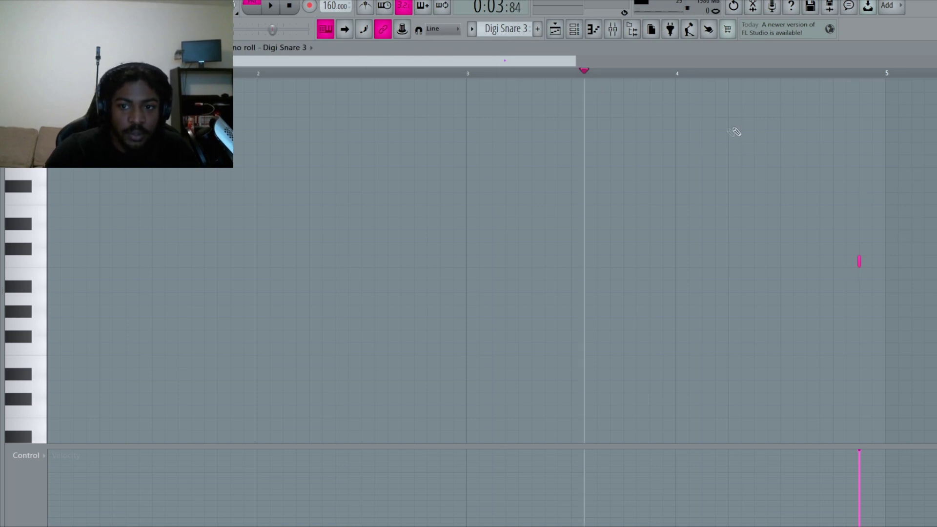
Play the Digi Snare 3 pattern, stop playback, and return to the channel rack
click(270, 6)
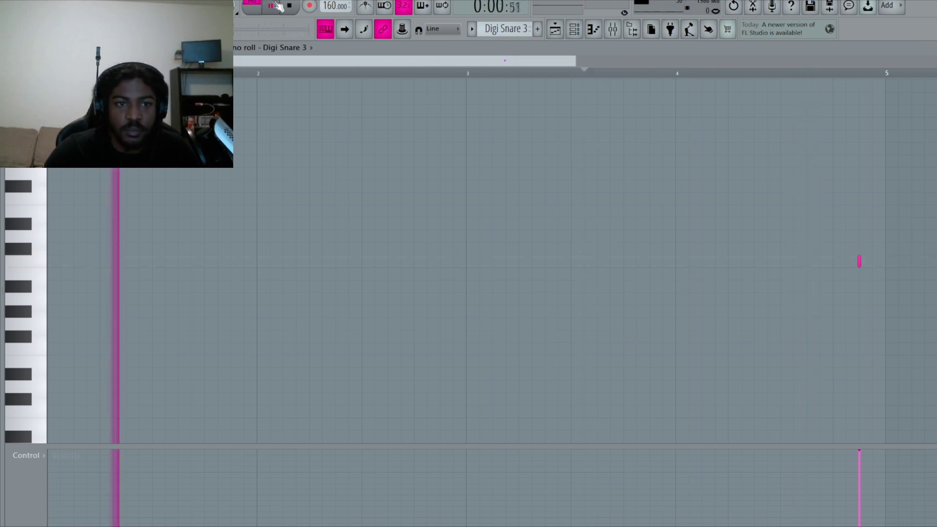
key(space)
click(555, 29)
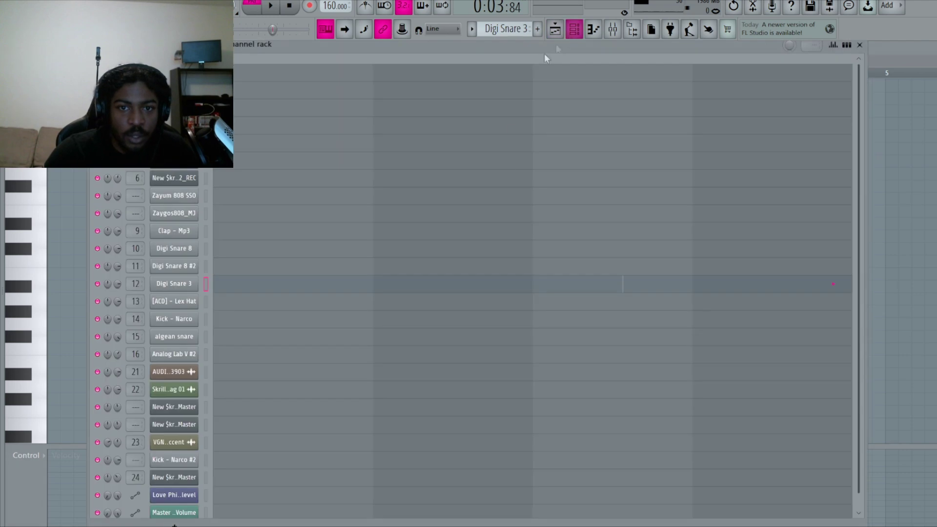
Play the [ACD] - Lex Hat pattern with its notes open in the piano roll, and return to the channel rack
scroll(508, 31, down, 1)
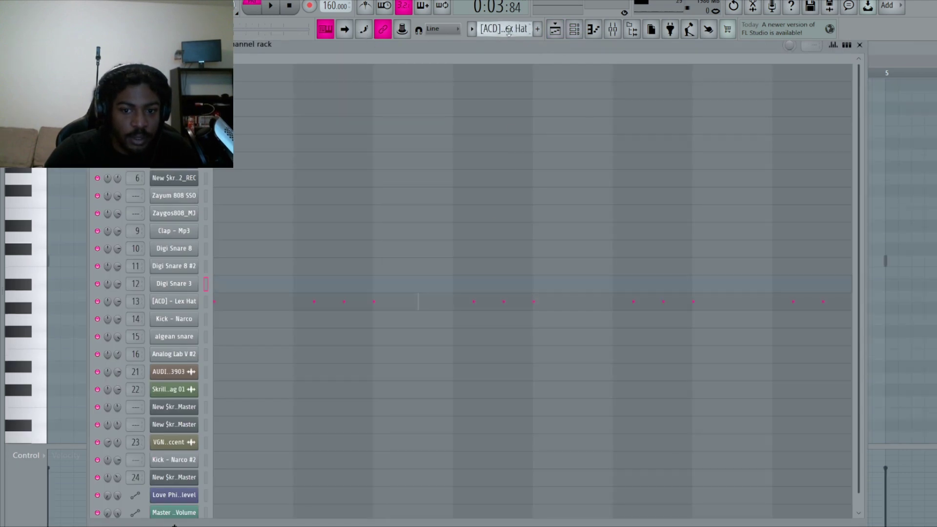
key(space)
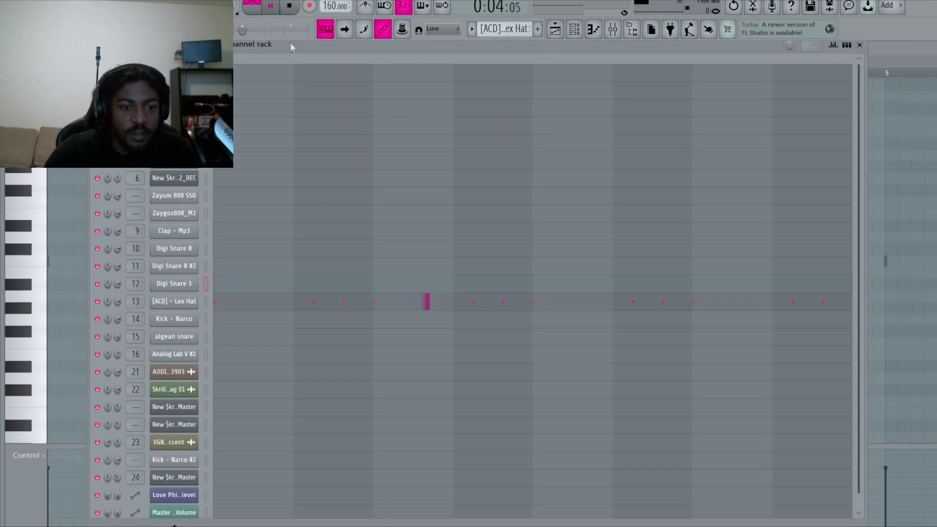
click(236, 308)
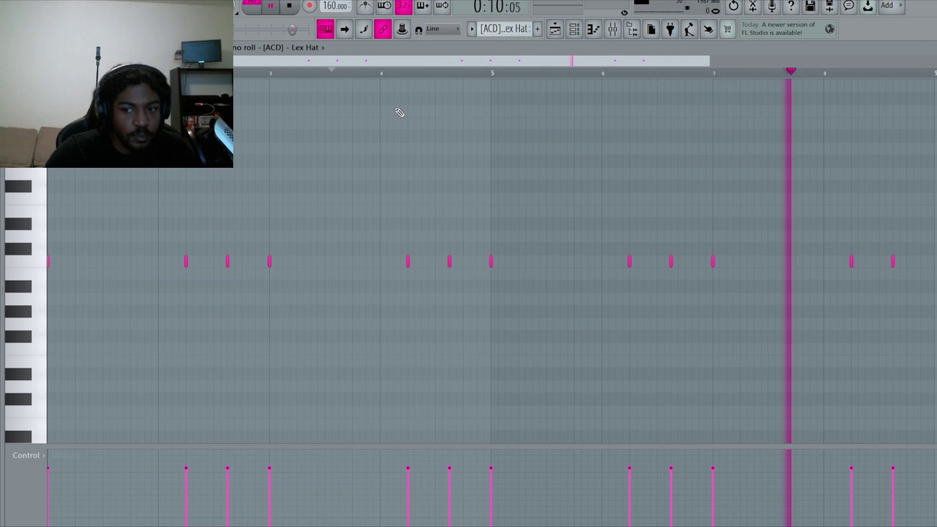
click(291, 10)
click(291, 10)
click(572, 33)
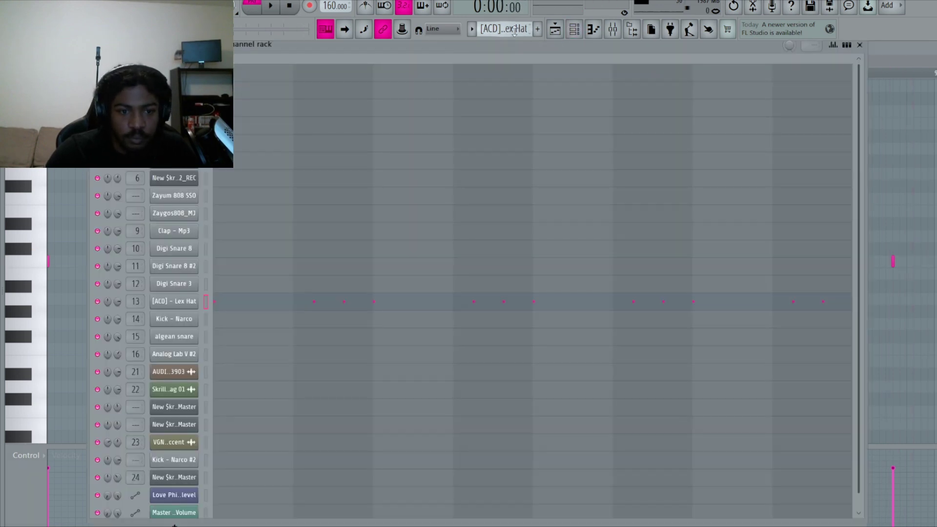
Open the algean snare pattern's notes in the piano roll, play them, and return to the channel rack
scroll(503, 29, down, 2)
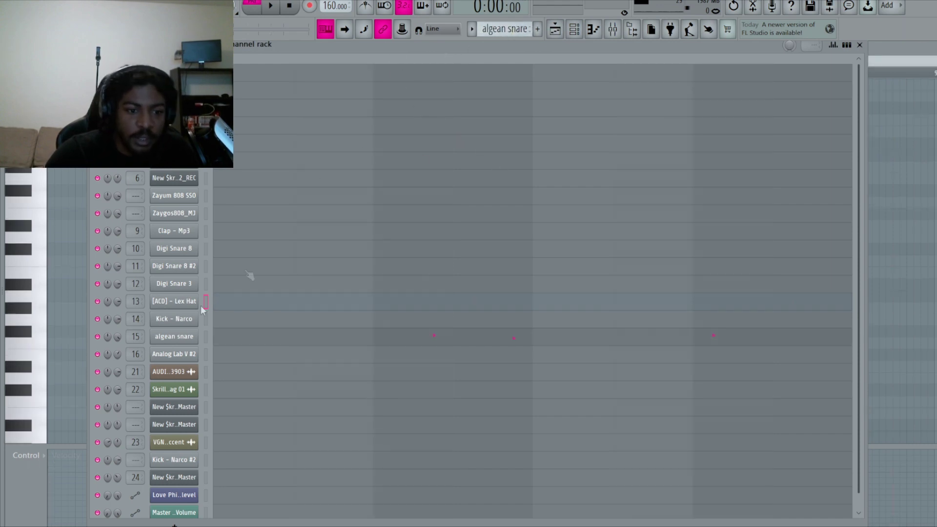
click(248, 339)
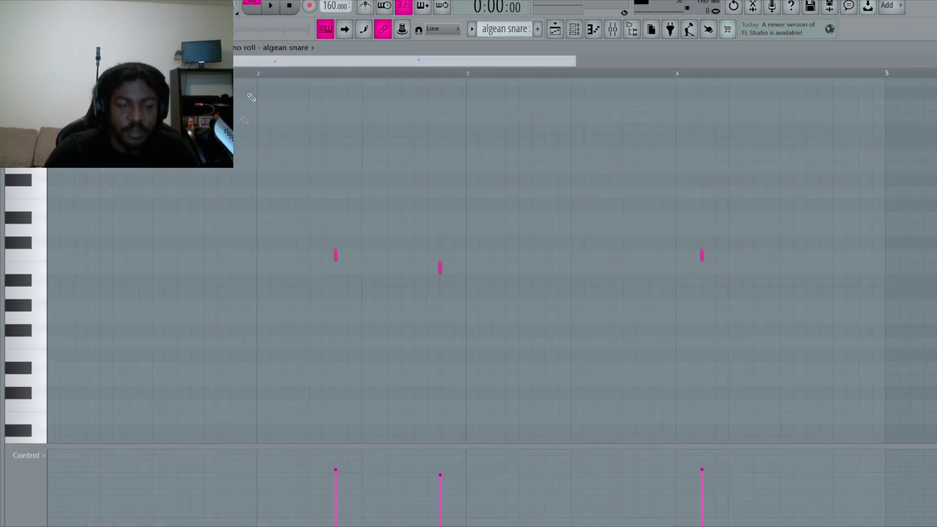
click(271, 6)
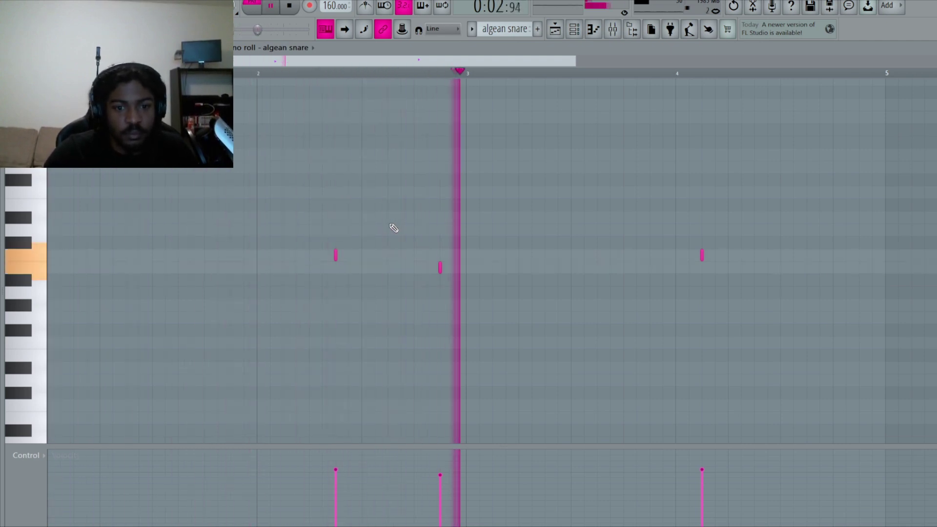
click(292, 6)
click(574, 30)
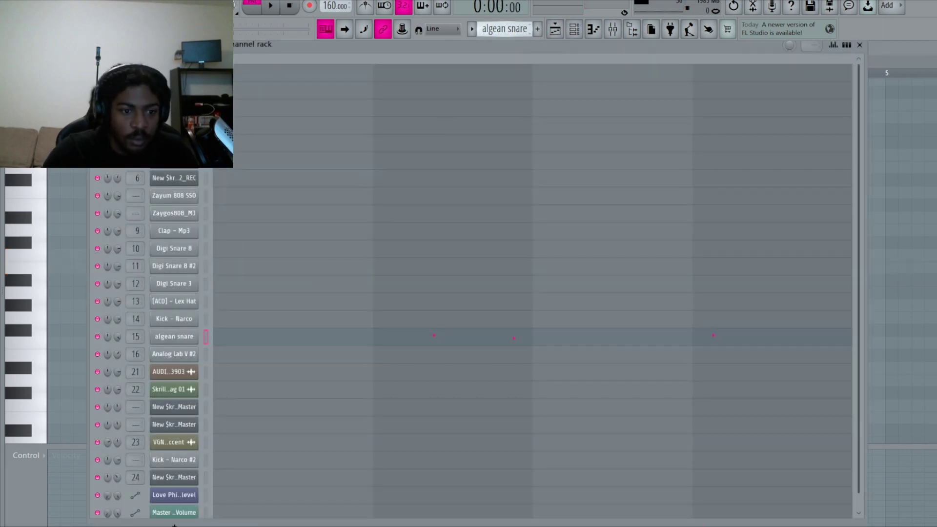
Select the Analog Lab V #2 pattern, show its instrument's plugin window, and close the window
scroll(515, 32, down, 1)
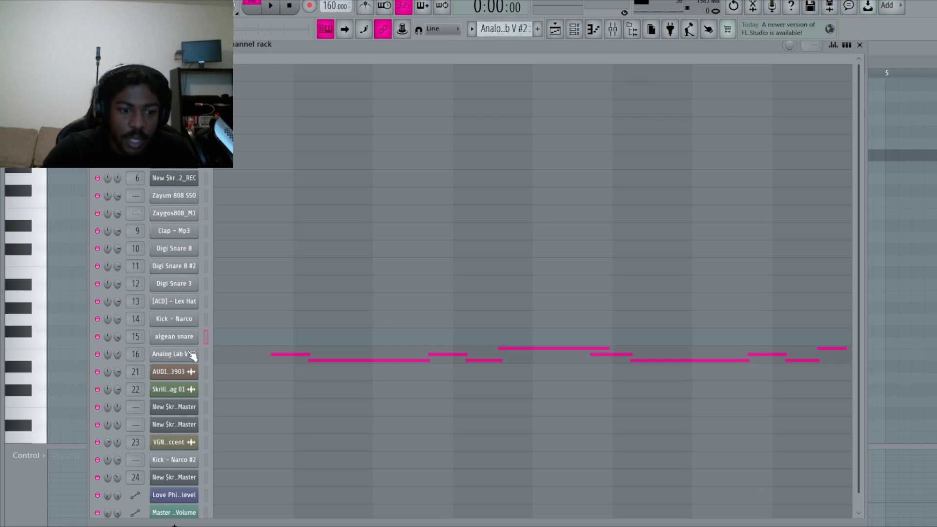
click(161, 355)
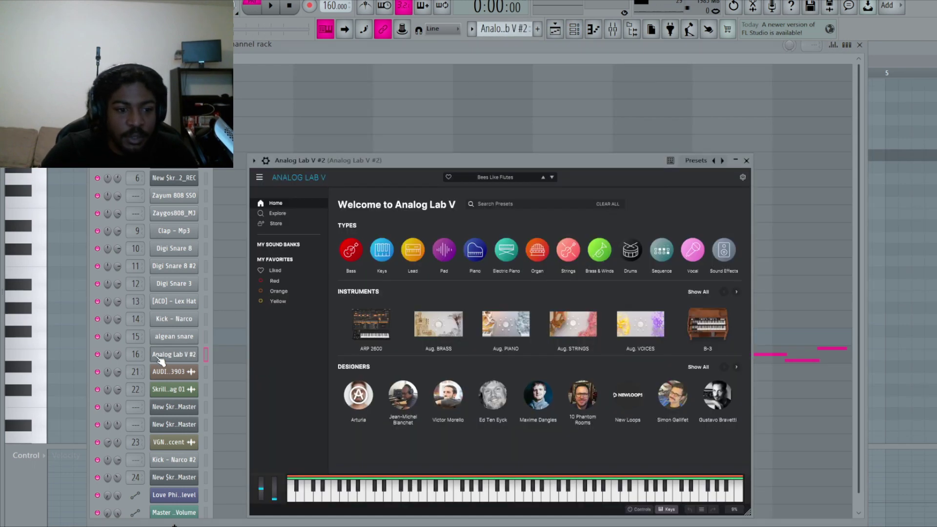
drag(430, 154, 493, 90)
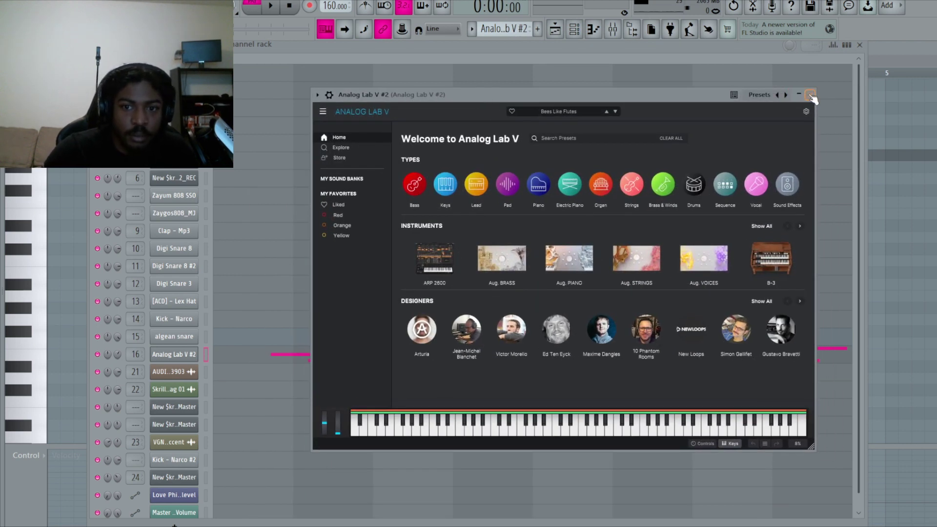
click(811, 96)
Play the Analog Lab V #2 pattern in pattern mode and stop playback
click(255, 9)
click(270, 6)
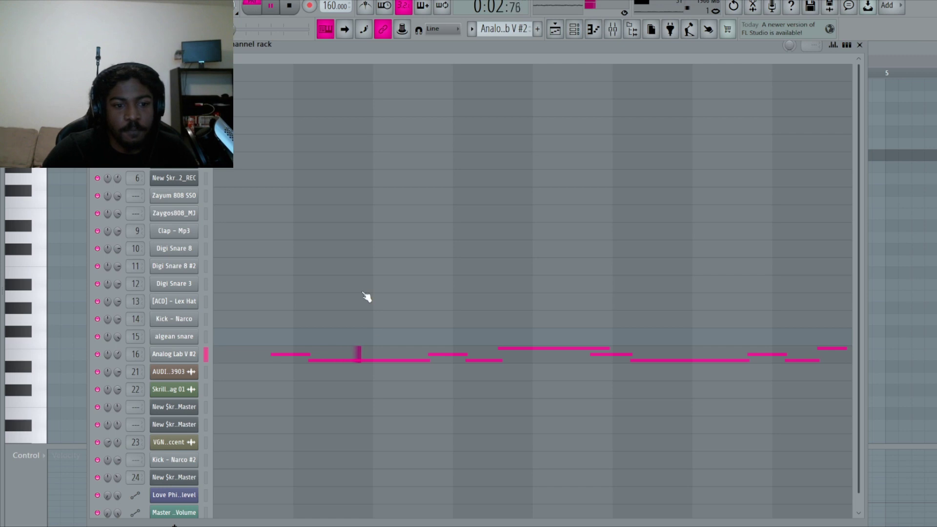
click(290, 6)
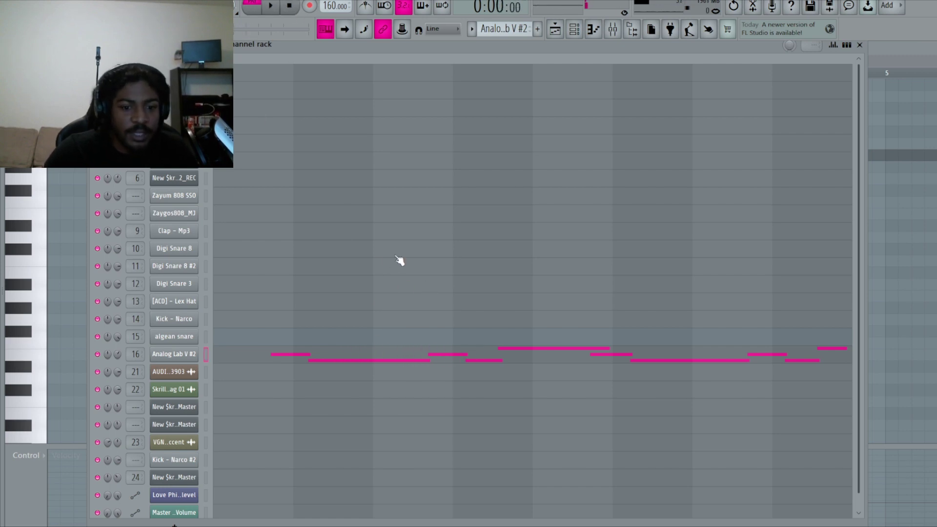
Switch to Pattern 21, open the Kick - Narco #2 notes in the piano roll, play them, and return to the channel rack
drag(374, 49, 446, 47)
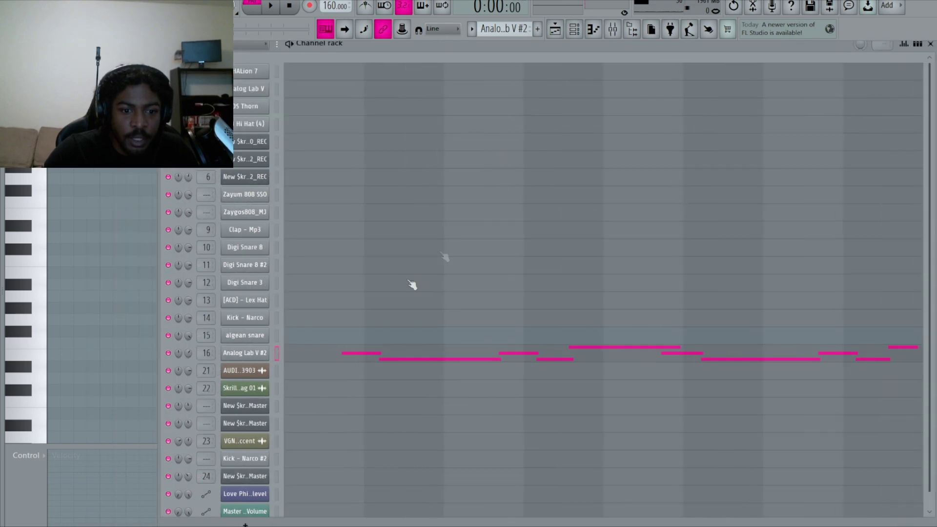
scroll(376, 424, down, 1)
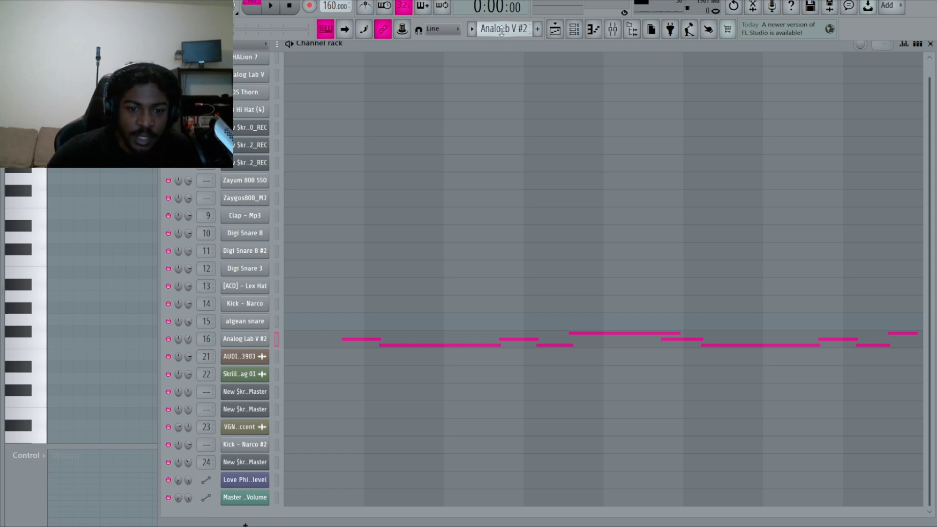
scroll(501, 30, down, 1)
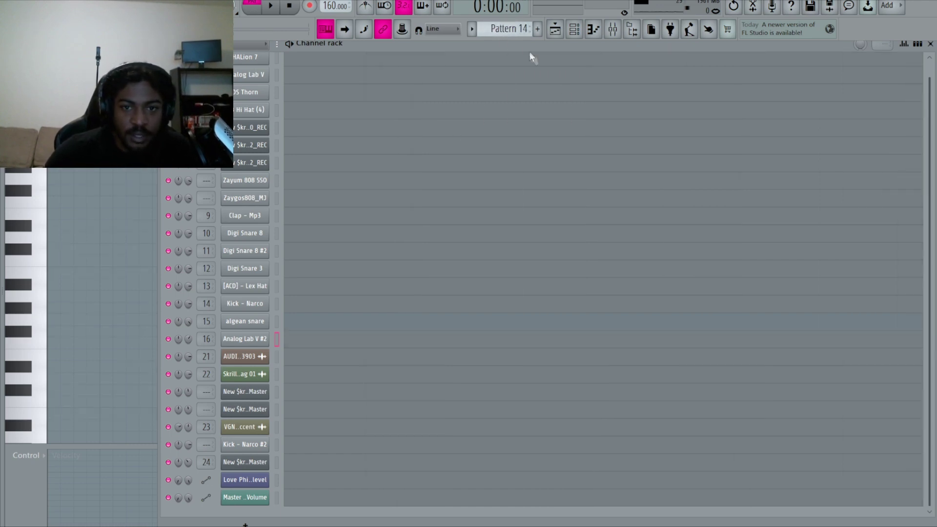
scroll(519, 33, down, 2)
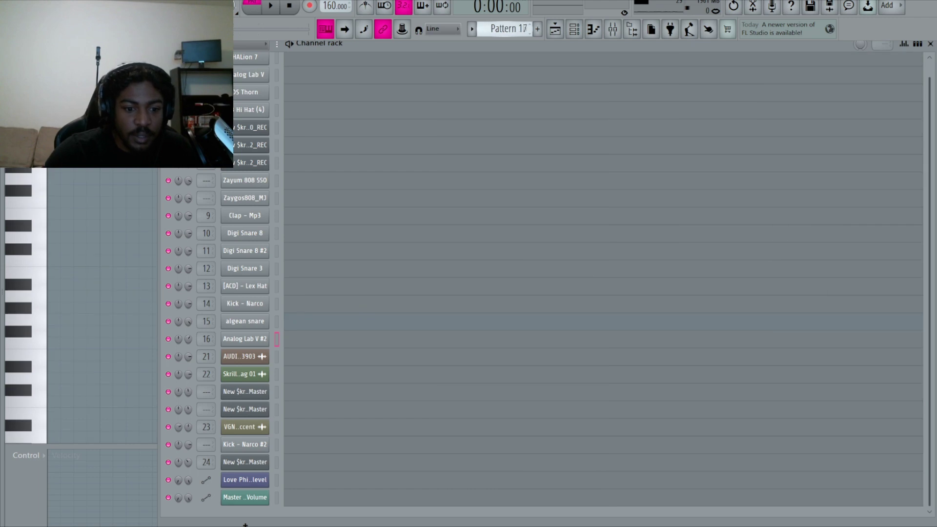
scroll(509, 28, up, 1)
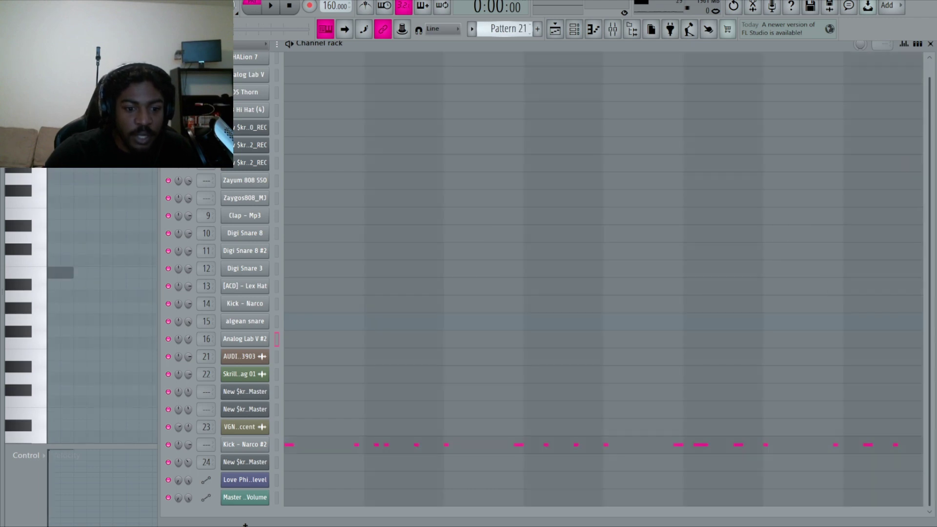
click(326, 445)
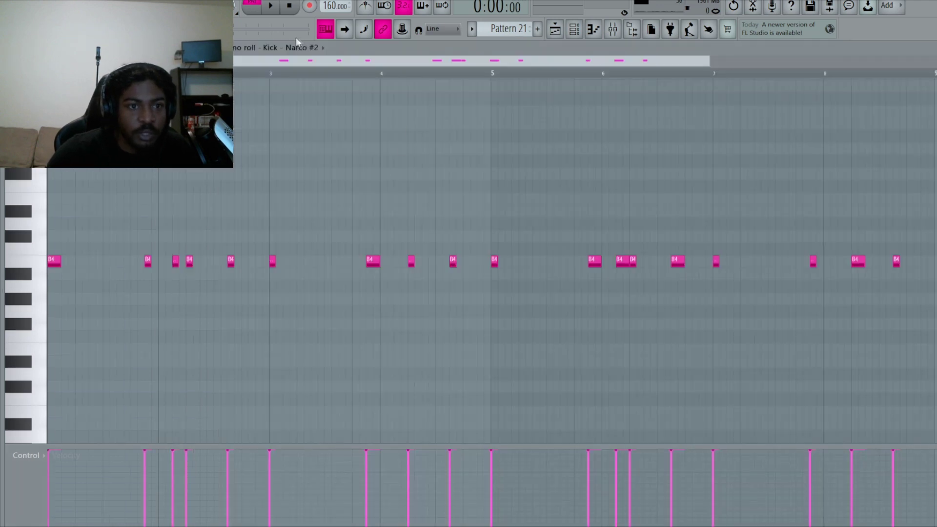
key(space)
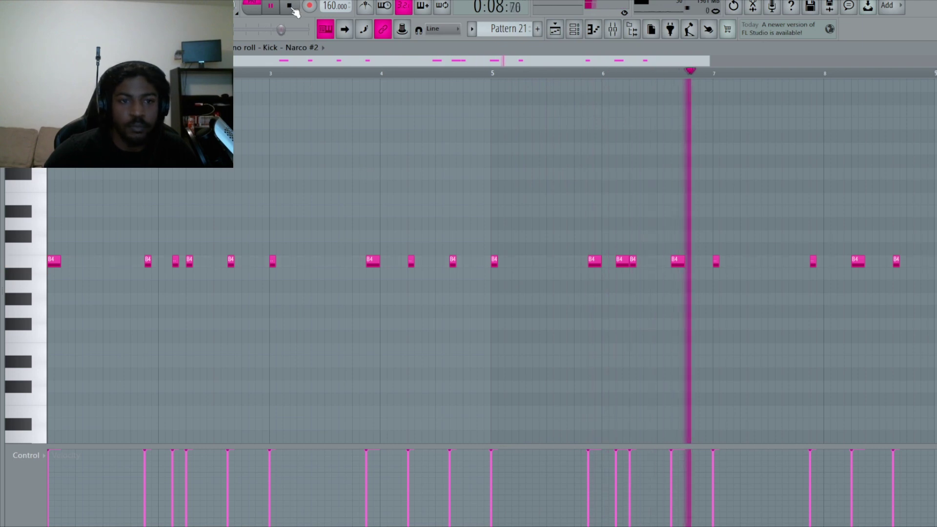
key(space)
click(574, 29)
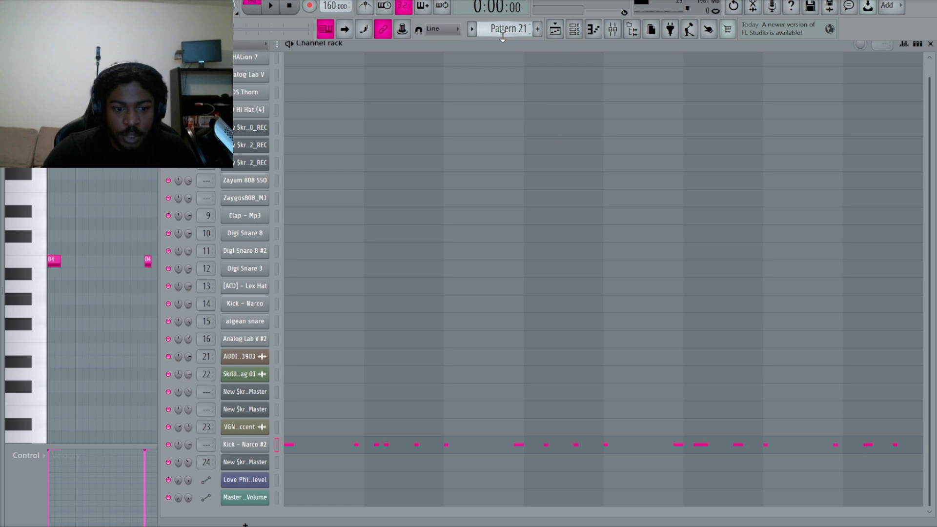
Switch to Pattern 18, show the VGN - Wavy 116bpm accent sample's settings, and close them
scroll(503, 31, up, 3)
click(245, 428)
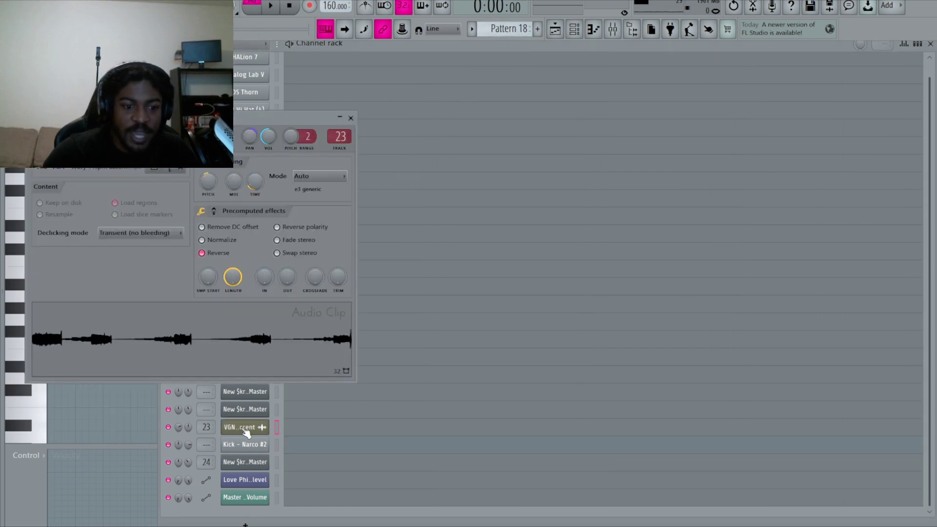
drag(162, 117, 274, 118)
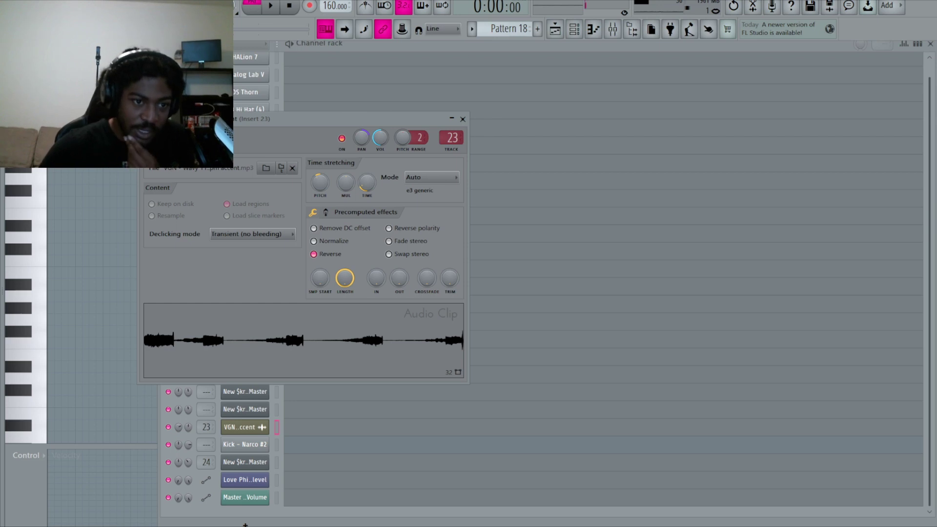
drag(202, 119, 479, 148)
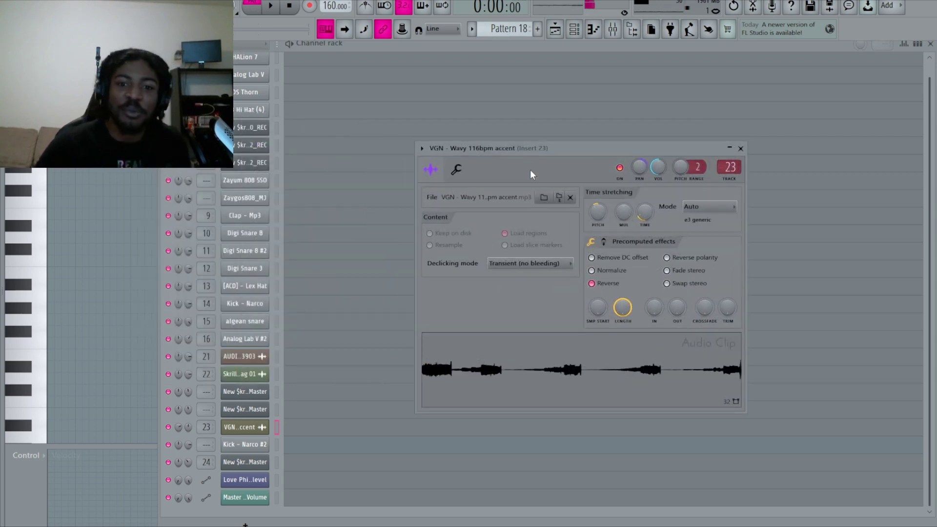
click(741, 148)
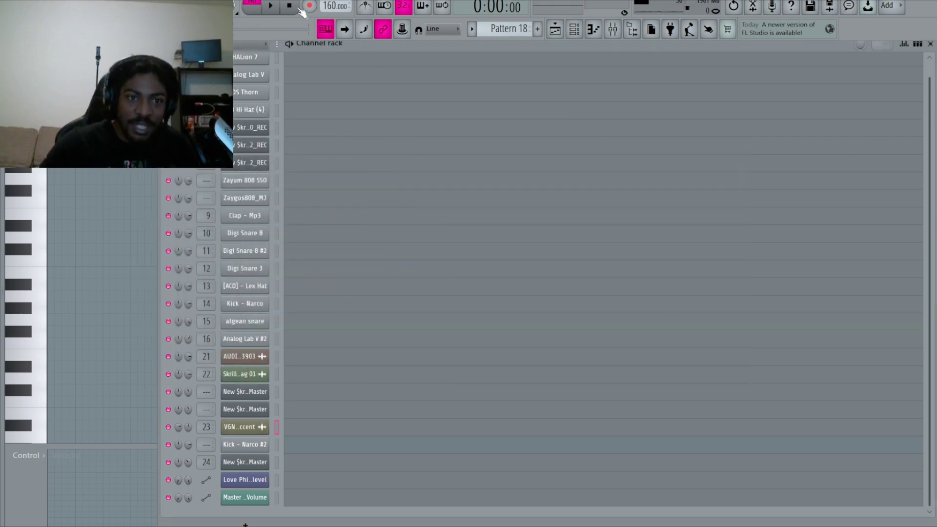
Select a time range from about bar 32 to 47 in the playlist and examine the VGN accent clips on Track 14
click(573, 32)
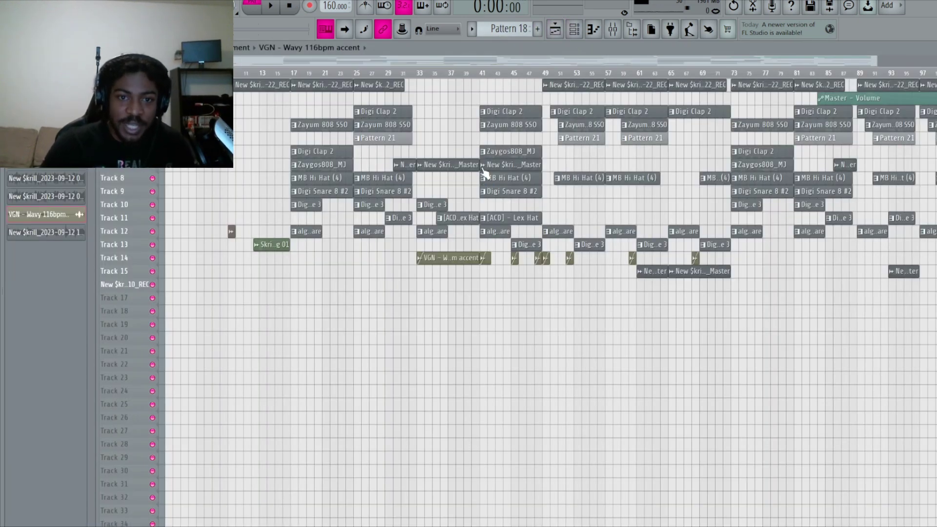
drag(414, 78, 535, 98)
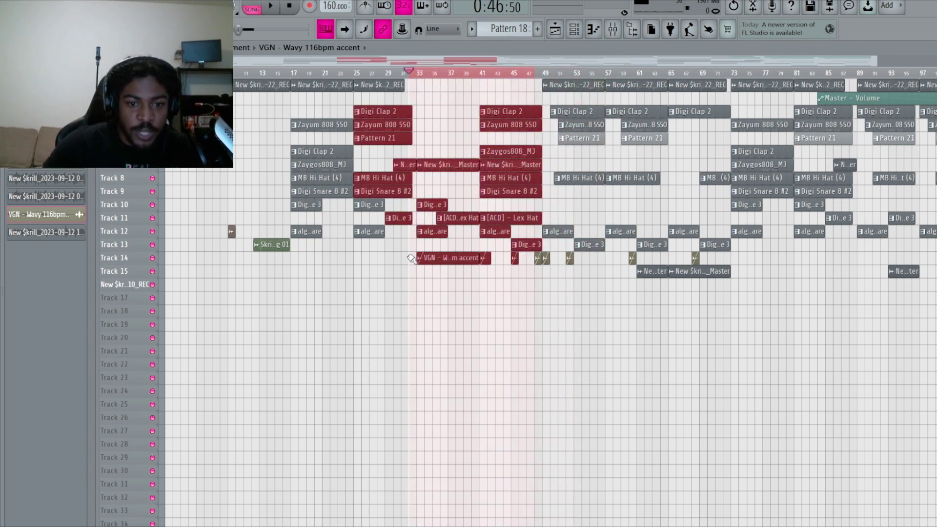
scroll(442, 334, up, 5)
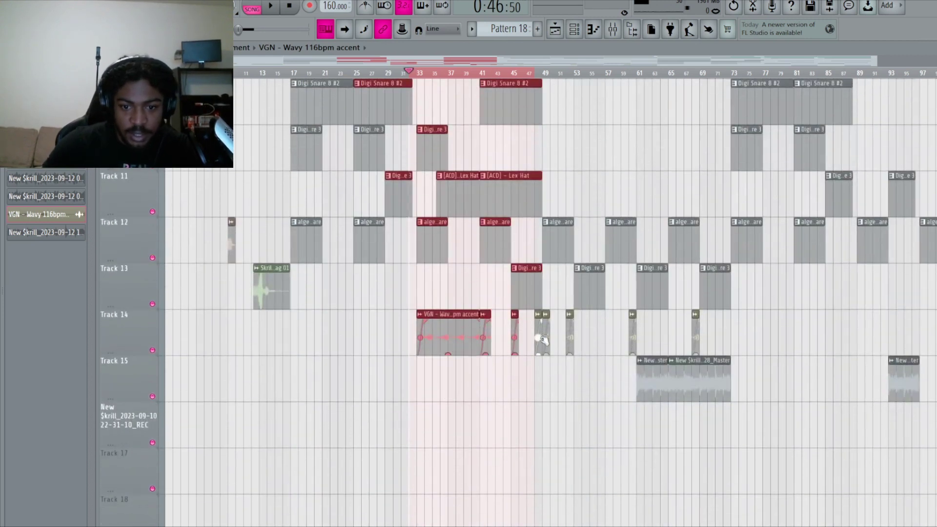
drag(865, 61, 617, 82)
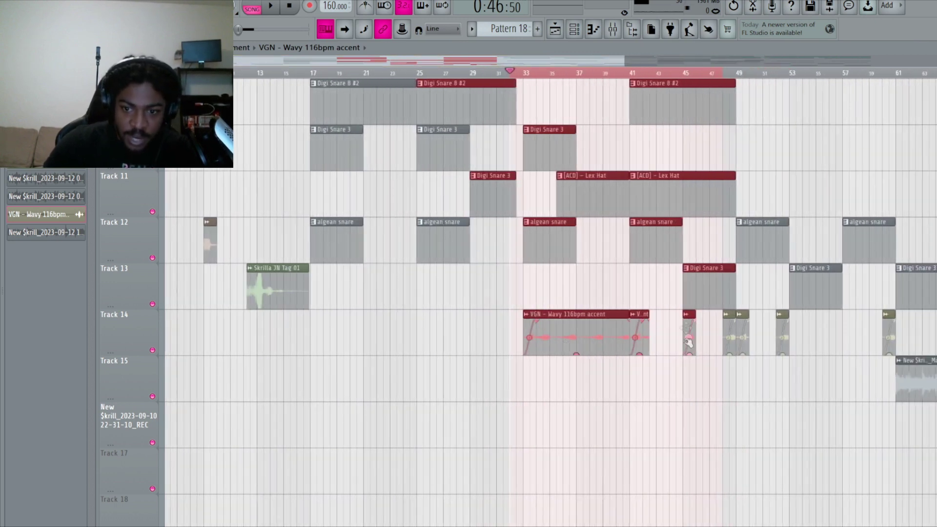
Return to the full arrangement view, clear the time selection, and reset the playback position to the song's start
scroll(610, 318, down, 6)
drag(624, 61, 932, 62)
scroll(535, 241, up, 4)
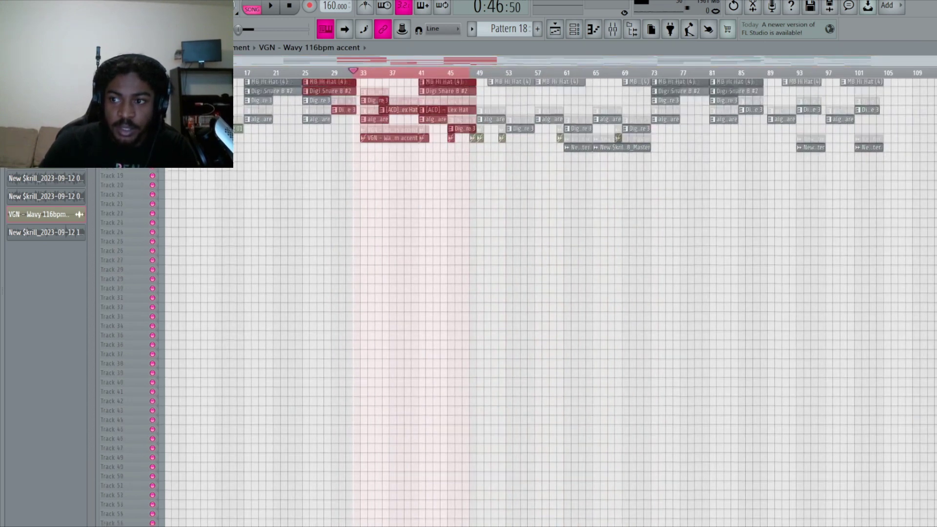
click(334, 74)
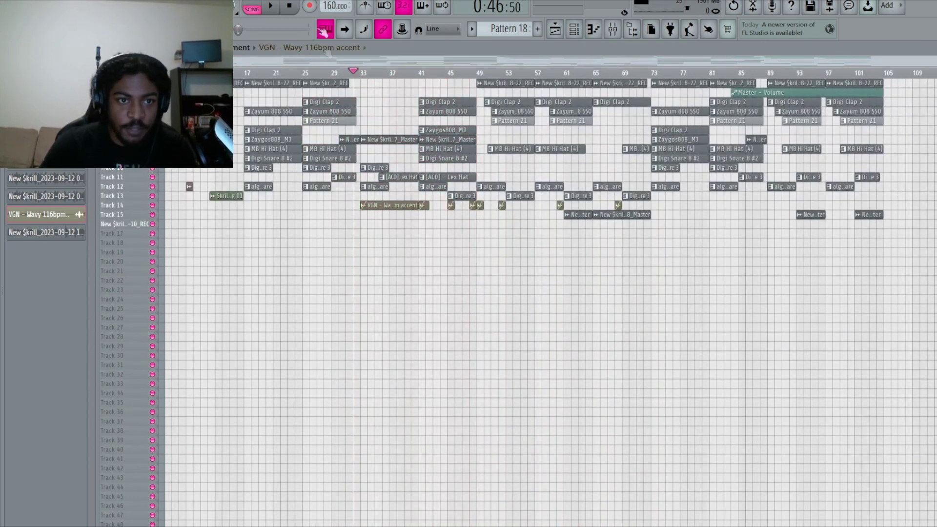
click(290, 7)
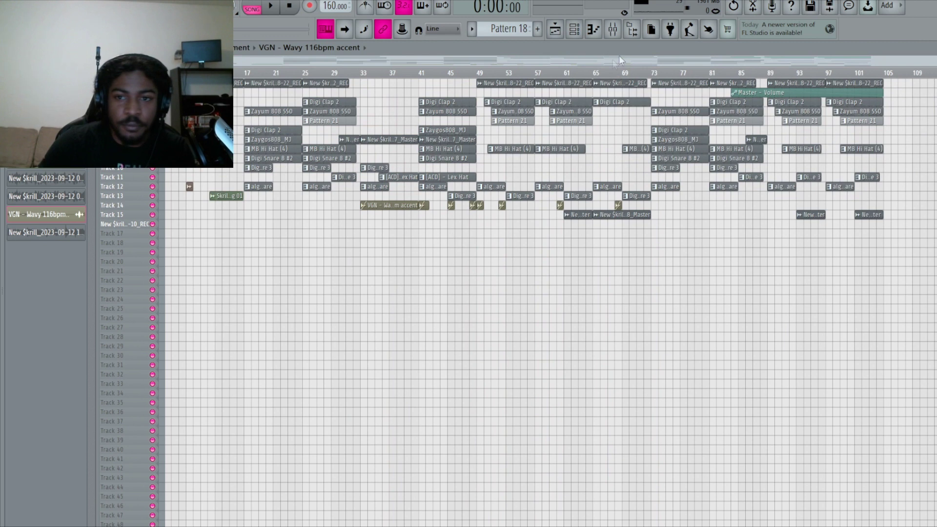
Look over the list of channels in the channel rack and close the rack to show the playlist
click(581, 32)
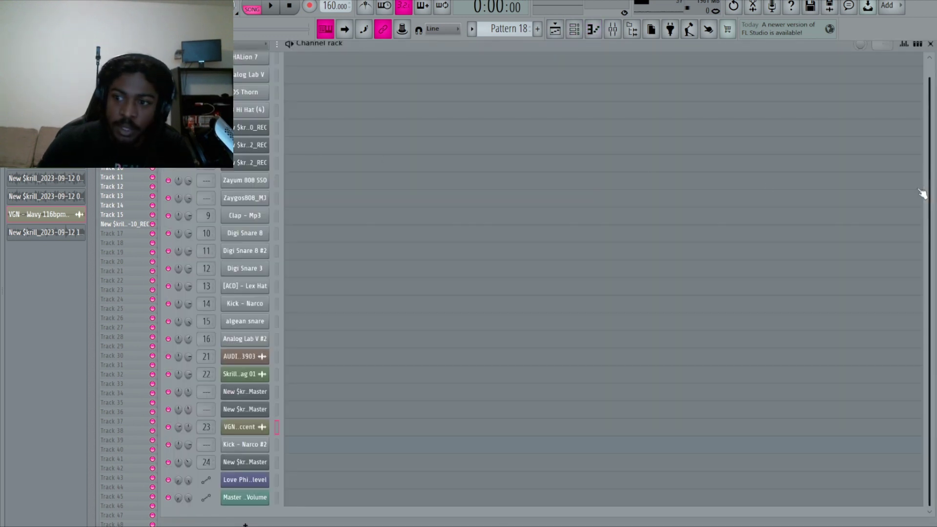
scroll(927, 112, up, 1)
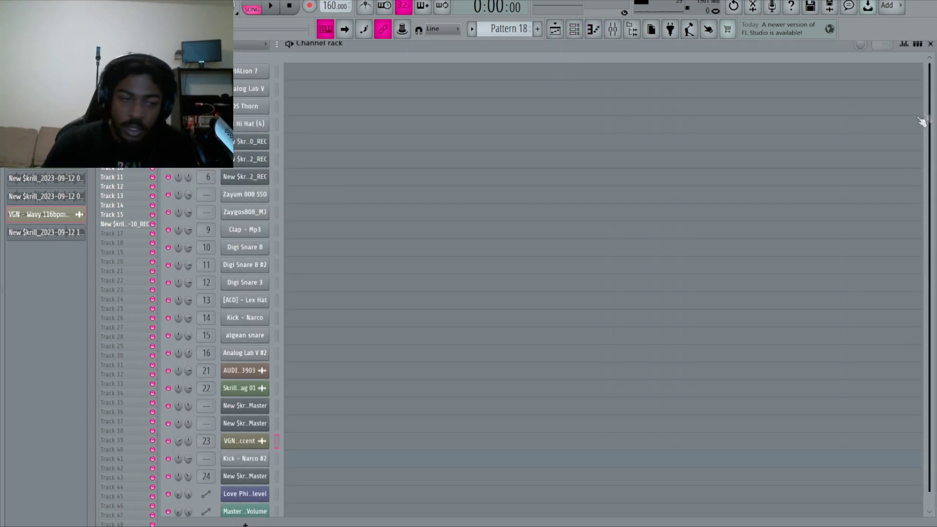
click(930, 45)
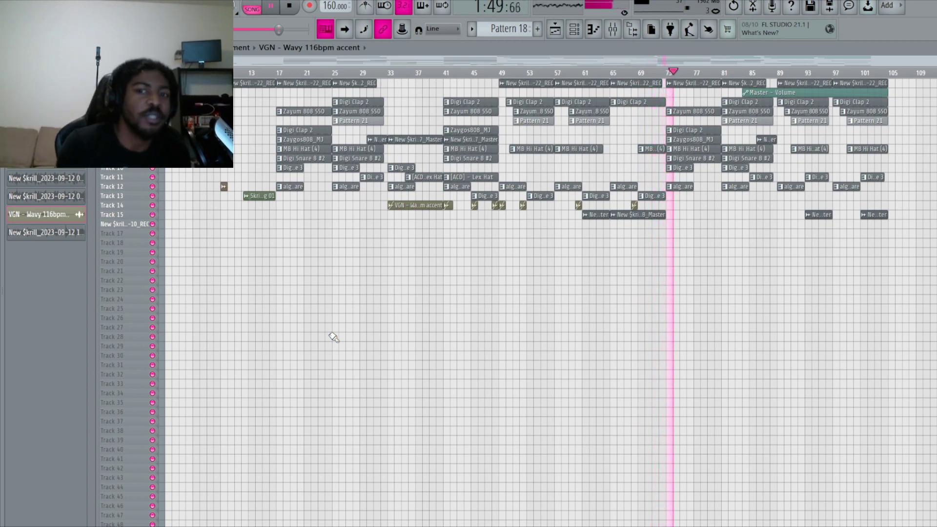
Stop the song, select a time range from about bar 69 to 74 in the playlist, and clear the selection
key(space)
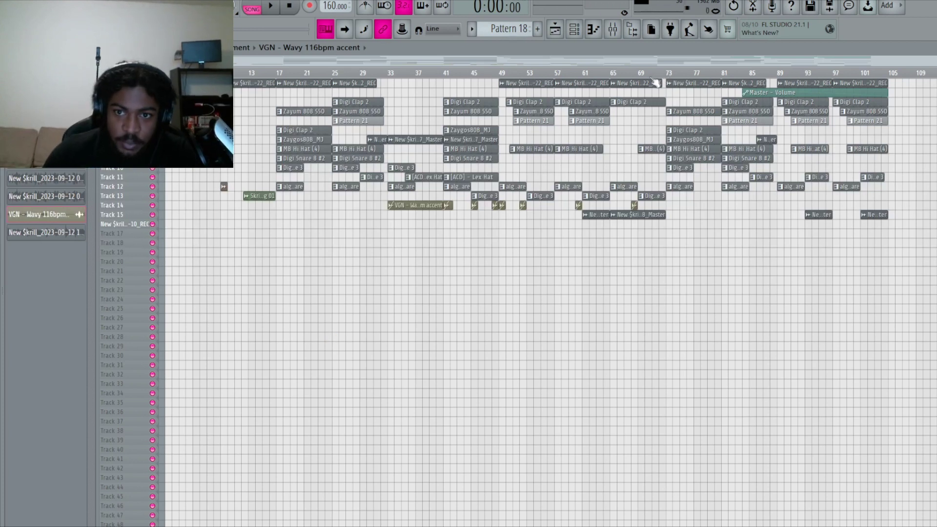
drag(638, 81, 678, 83)
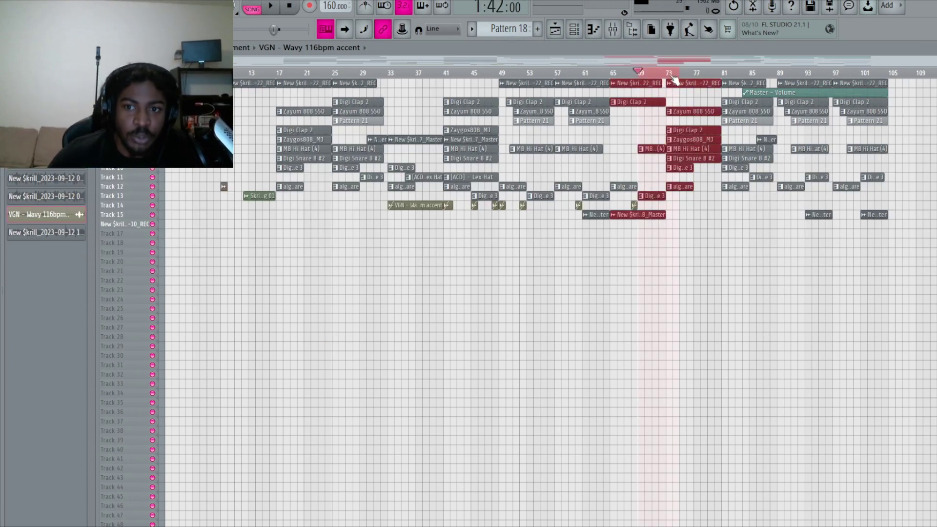
click(671, 77)
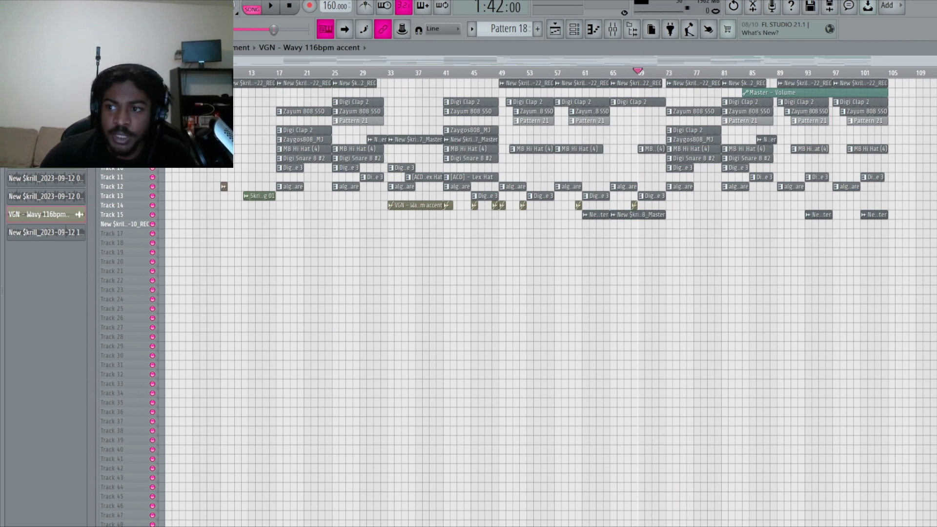
scroll(550, 298, up, 3)
drag(936, 61, 712, 61)
scroll(541, 129, down, 4)
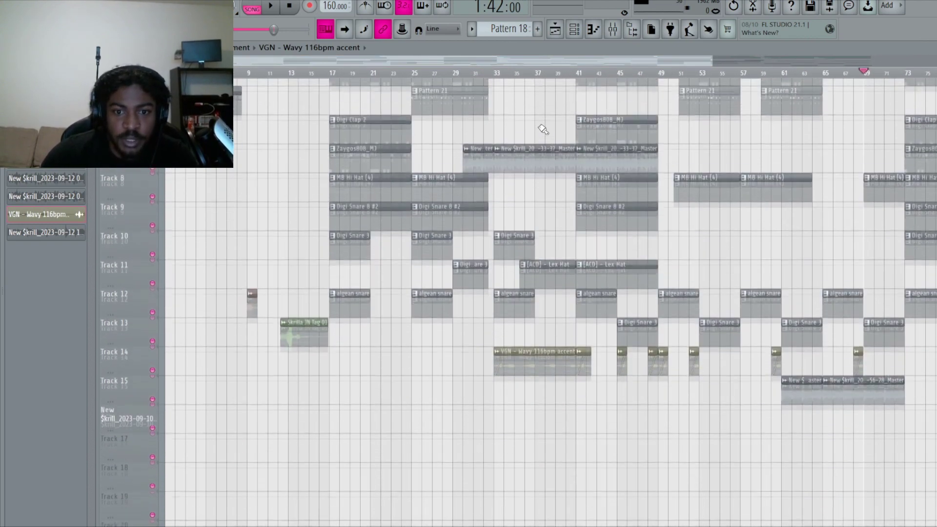
drag(713, 62, 646, 62)
scroll(500, 67, up, 4)
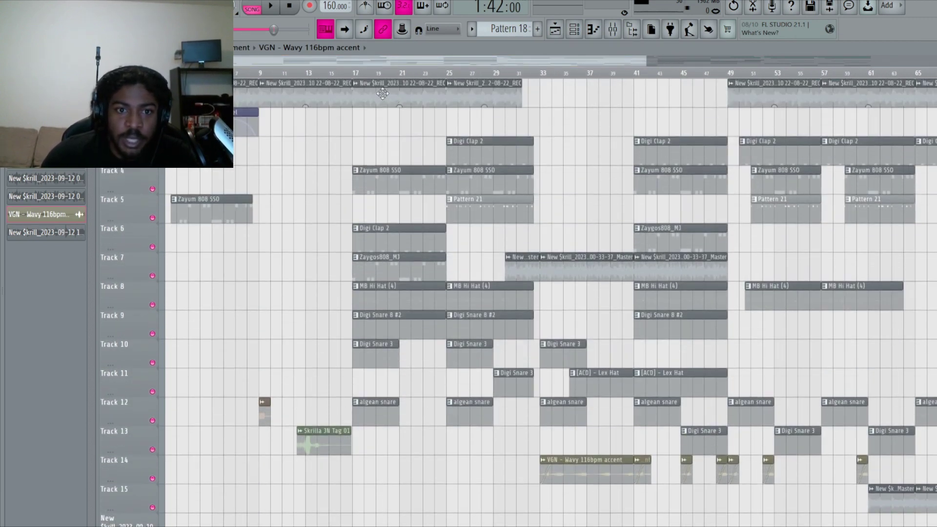
double_click(383, 94)
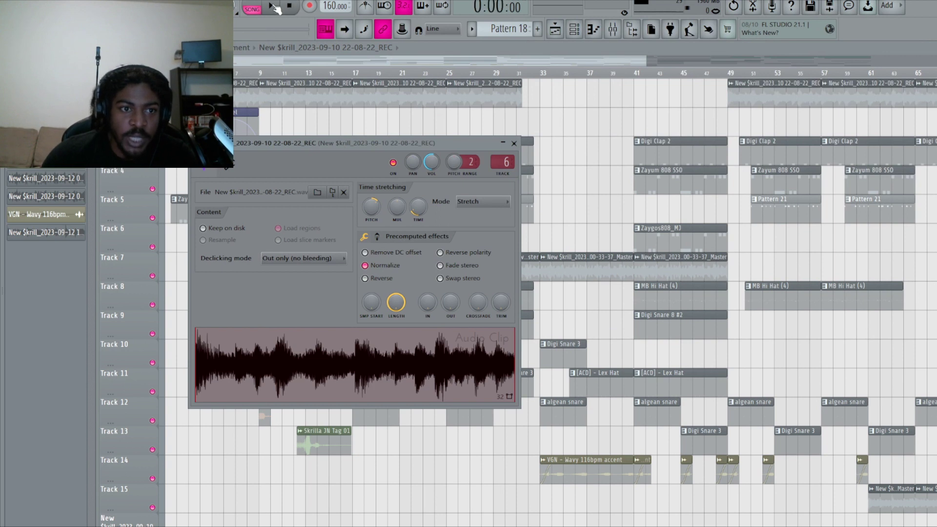
Solo the first playlist track with the 22-08-22_REC clips, play it from the song's start, and stop playback
right_click(152, 102)
click(272, 7)
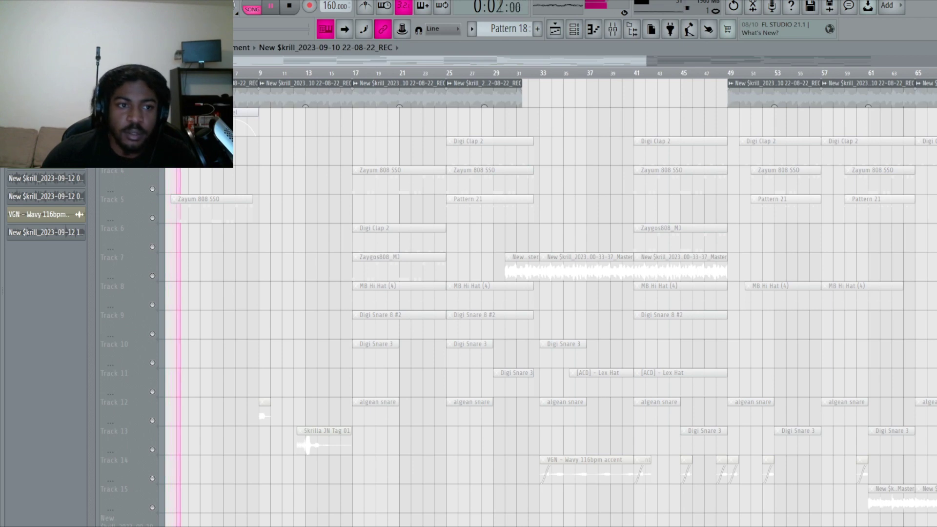
key(space)
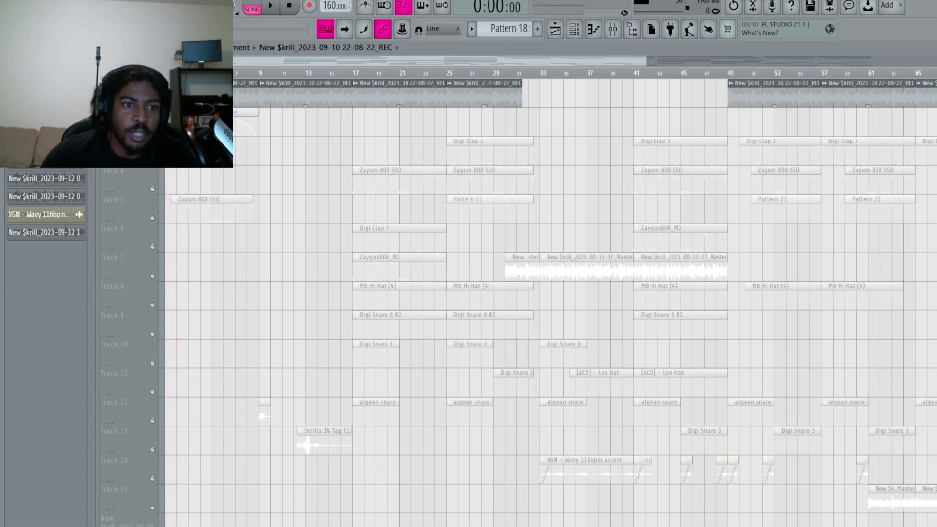
double_click(222, 100)
drag(253, 141, 289, 136)
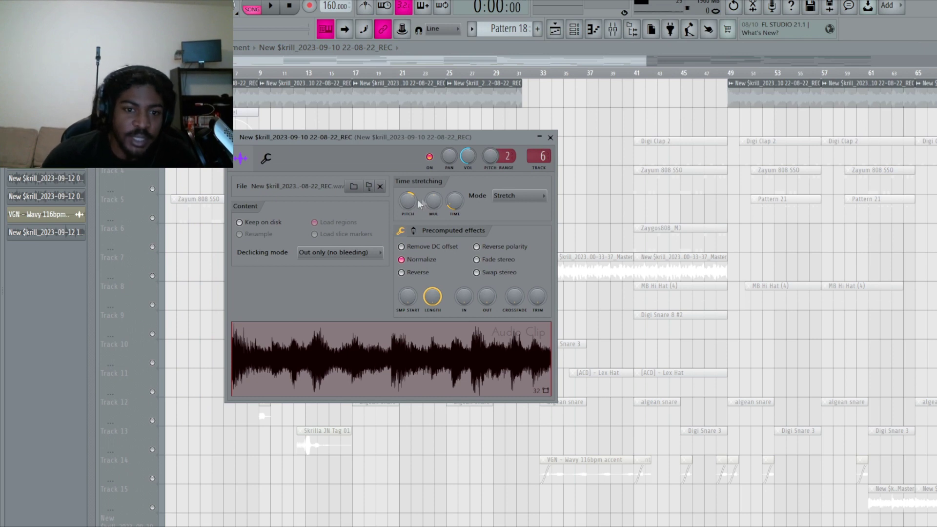
drag(408, 156, 649, 183)
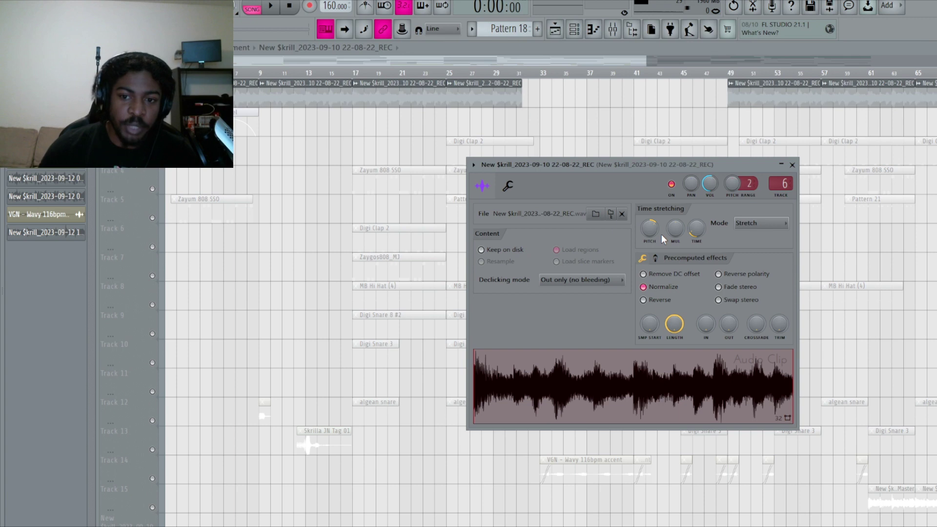
click(272, 7)
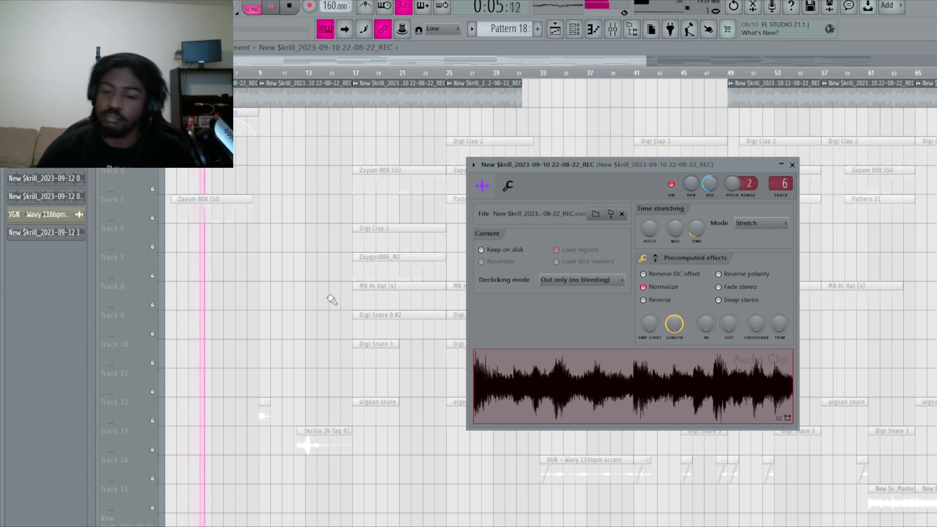
key(space)
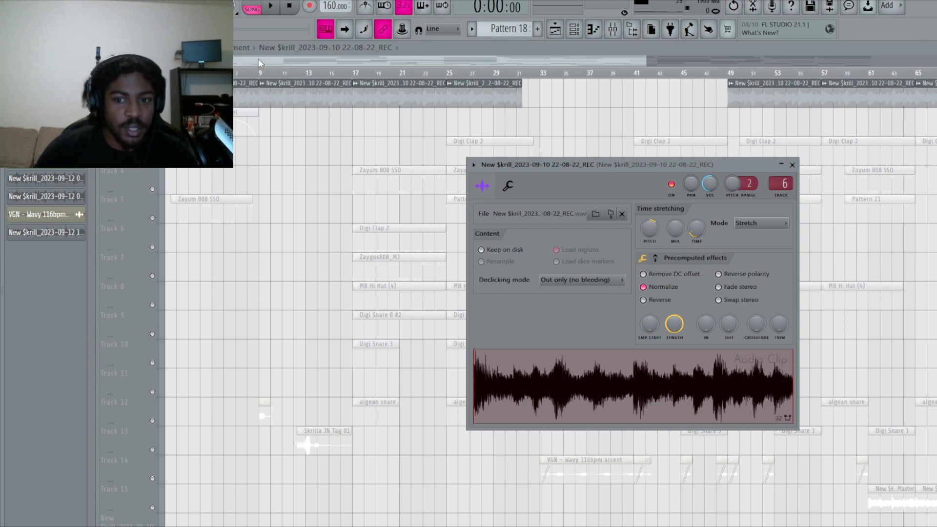
click(272, 8)
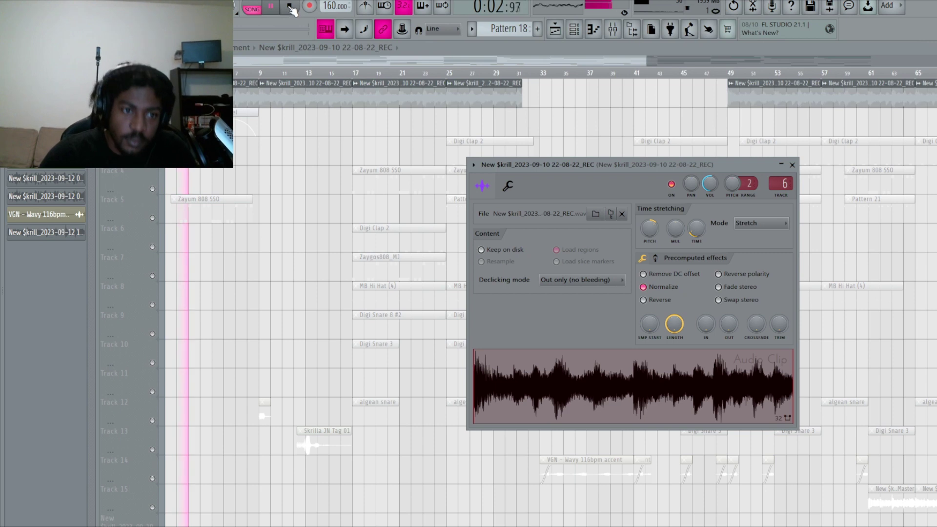
click(290, 7)
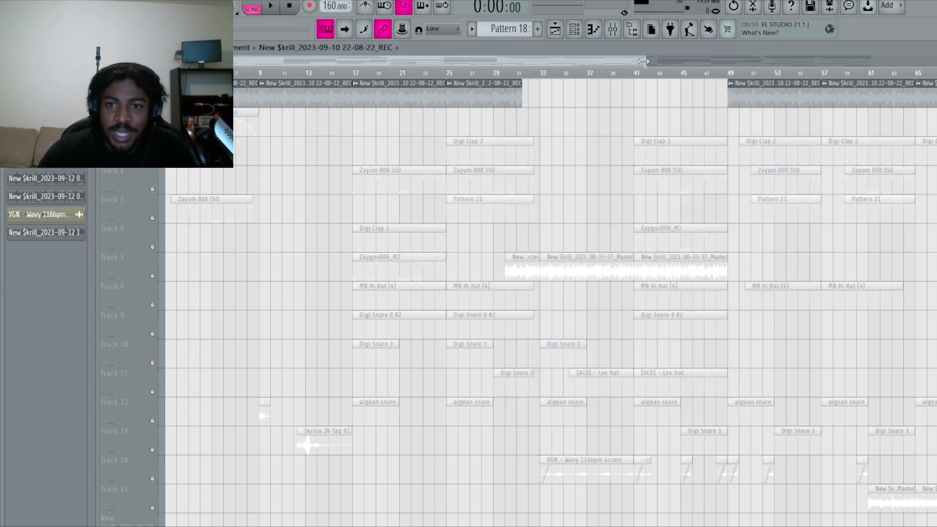
Unmute track 7 and mute the first track in the playlist, focusing on about bars 26 to 56
drag(644, 60, 529, 61)
drag(457, 61, 478, 61)
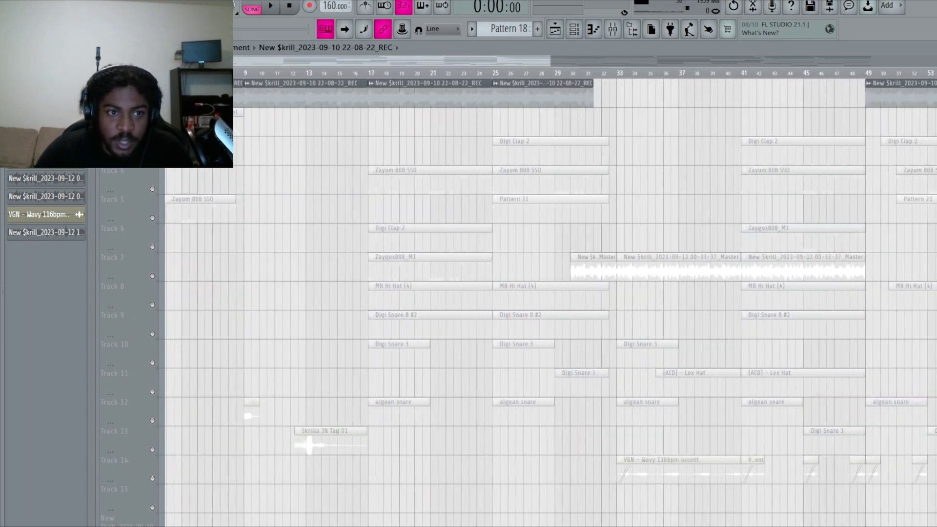
drag(196, 60, 317, 78)
drag(404, 60, 413, 70)
click(160, 281)
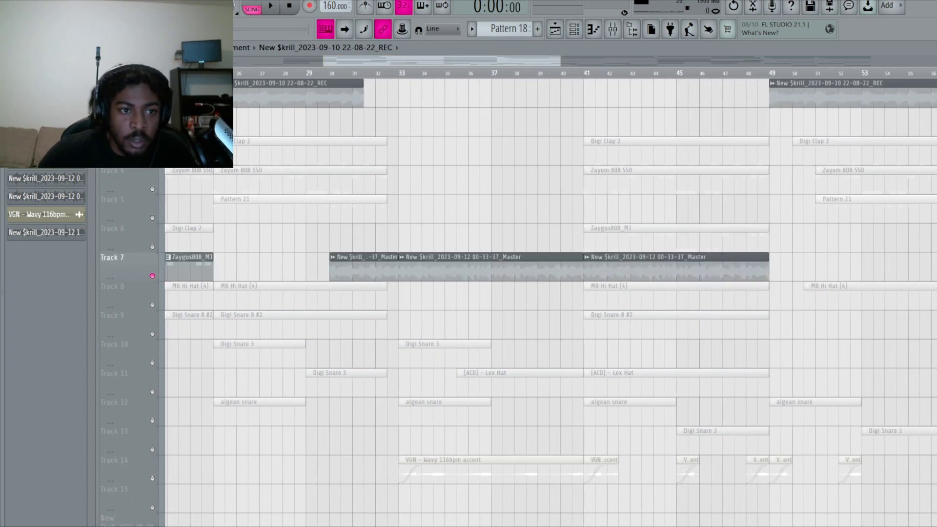
click(152, 102)
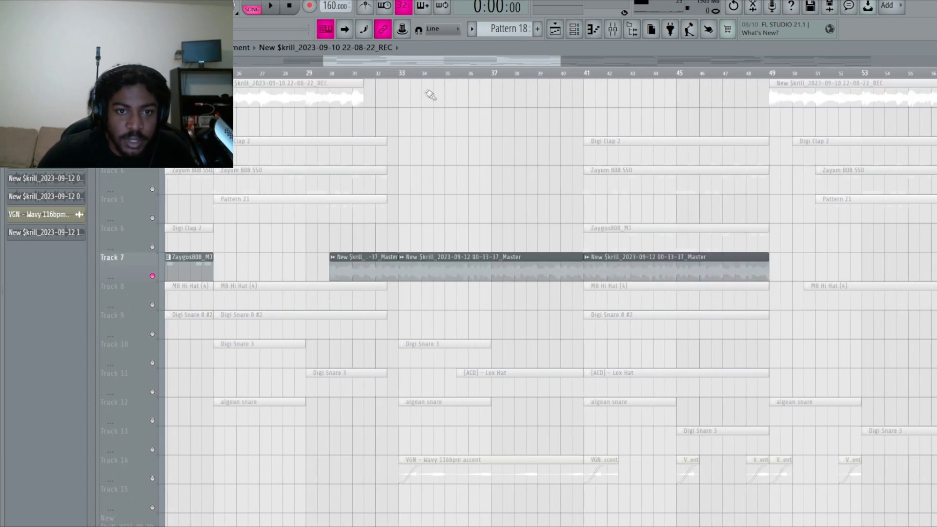
double_click(439, 264)
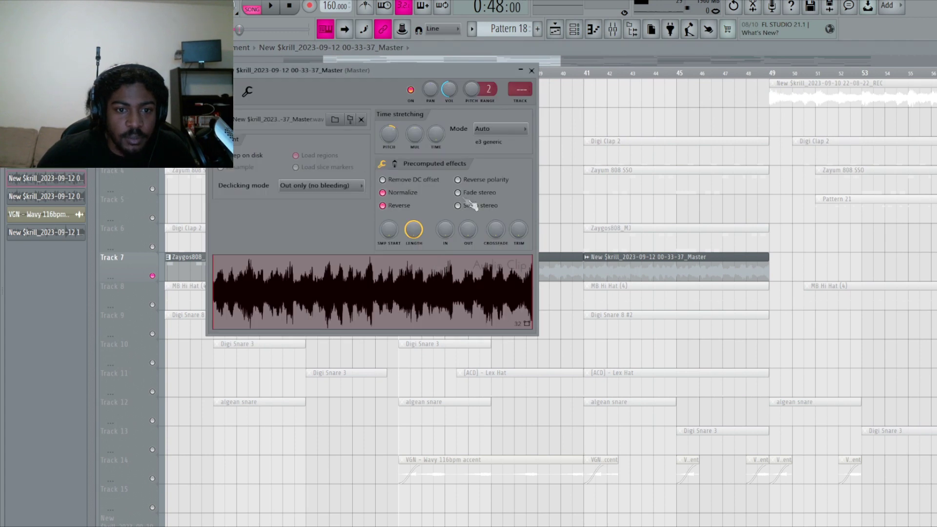
drag(316, 72, 668, 131)
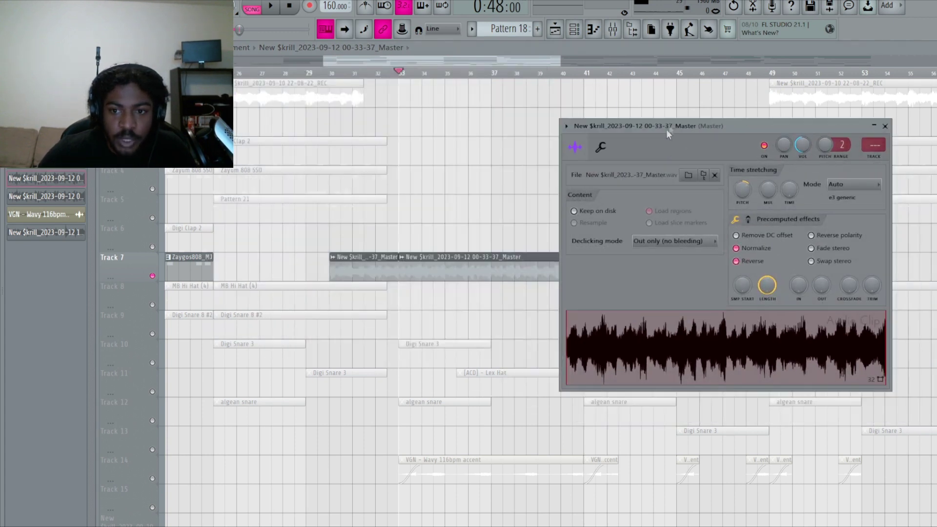
click(745, 262)
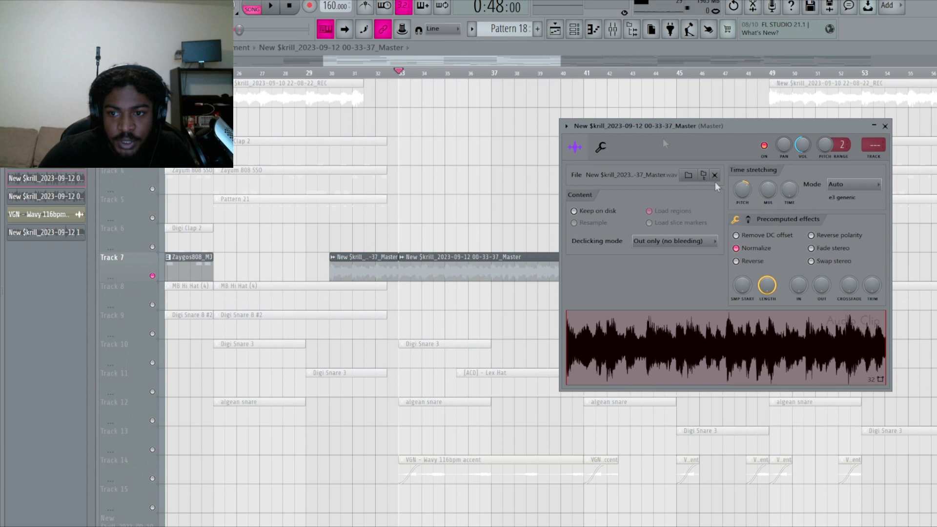
key(space)
drag(663, 128, 679, 144)
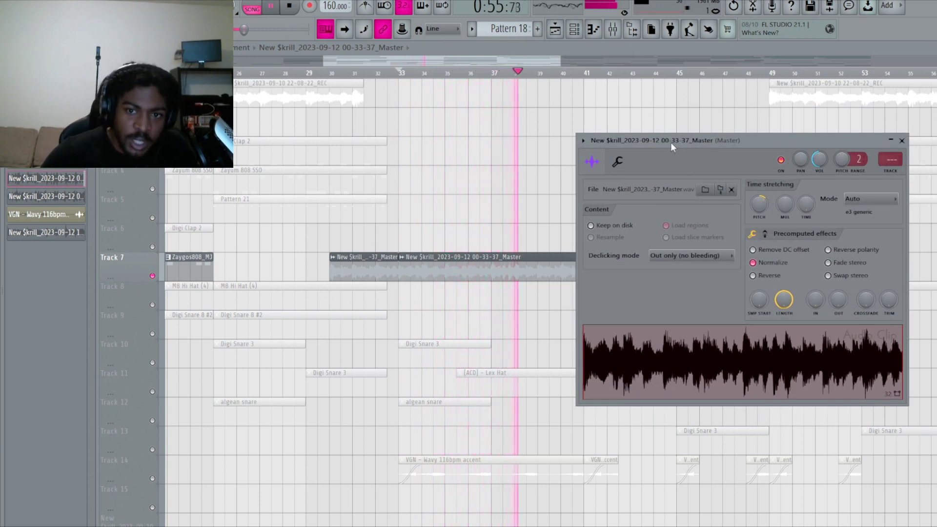
click(291, 6)
Turn Reverse back on for the 00-33-37_Master clip, close its settings, and play it from bar 33
drag(701, 132, 726, 127)
click(778, 271)
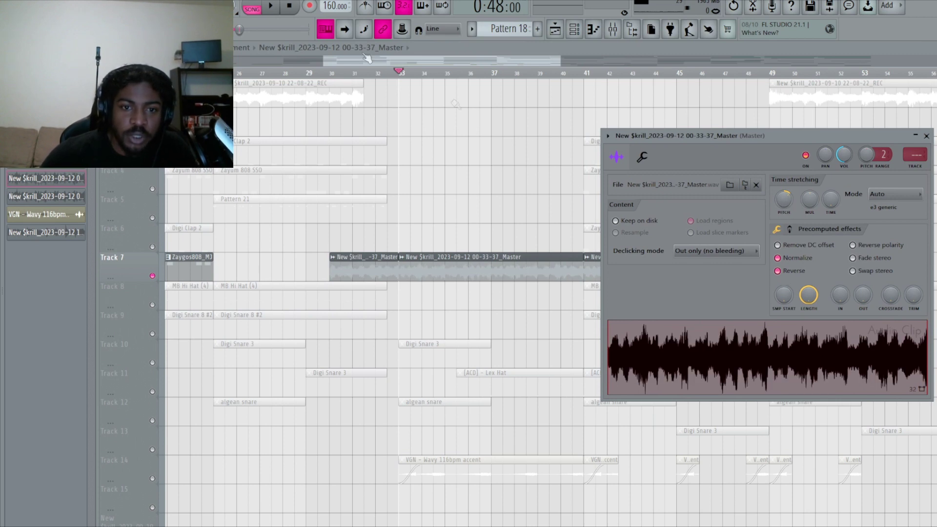
click(271, 7)
key(Escape)
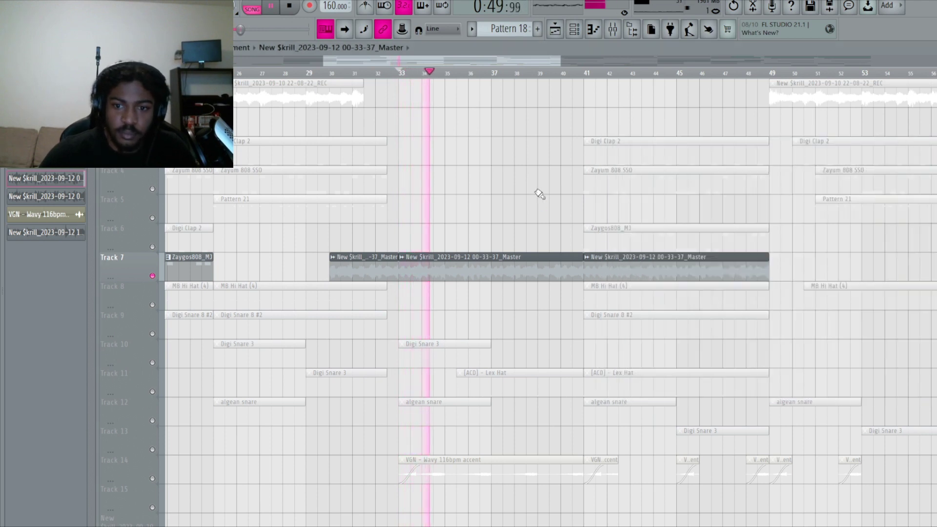
scroll(539, 194, down, 3)
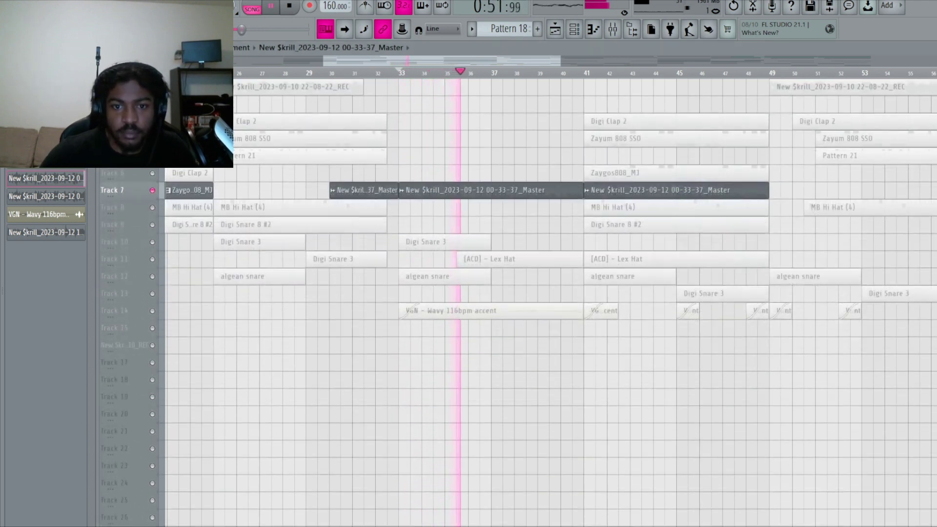
scroll(547, 302, down, 2)
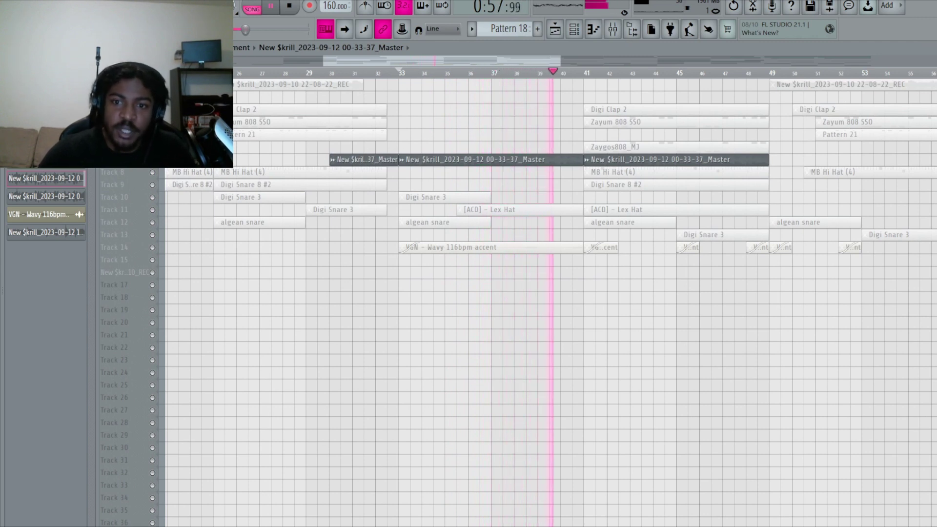
key(space)
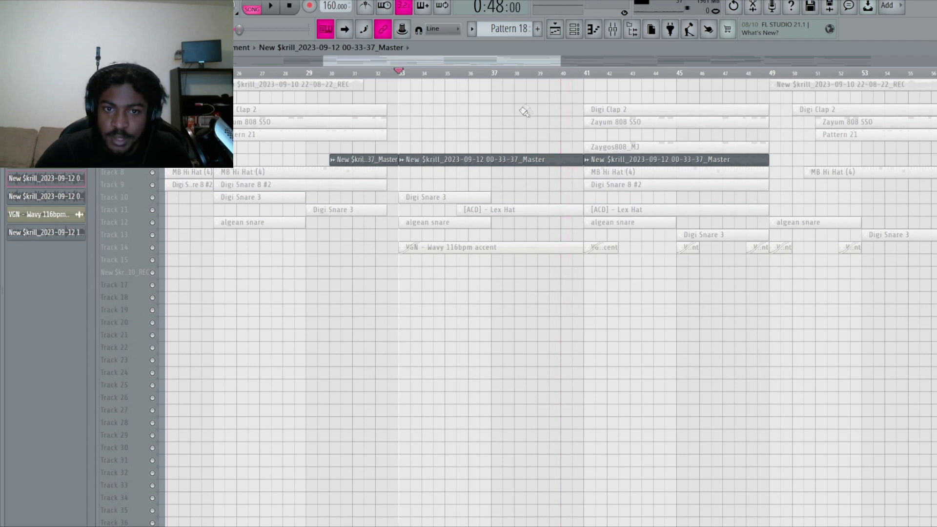
Unmute track 14 with the VGN - Wavy 116bpm accent clips and play it briefly from just before bar 33
drag(557, 60, 781, 59)
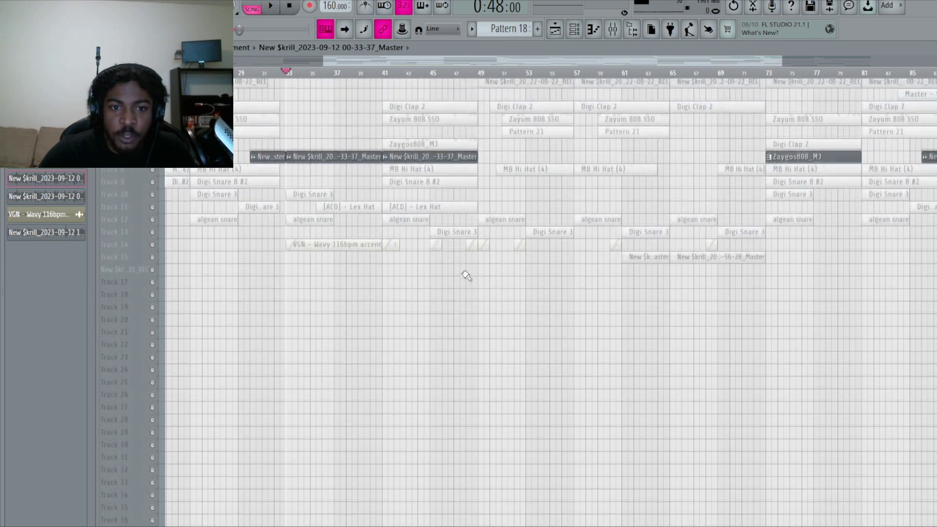
alt+scroll(797, 95, up, 5)
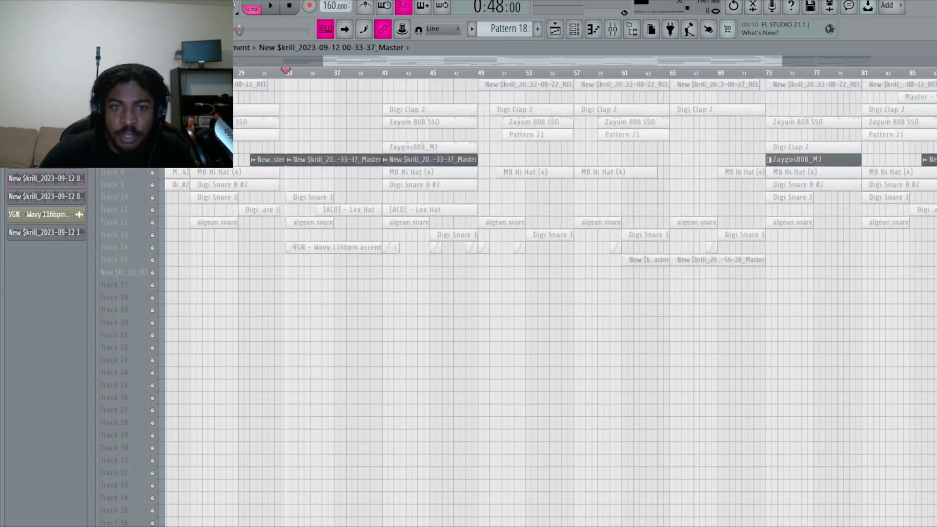
click(580, 30)
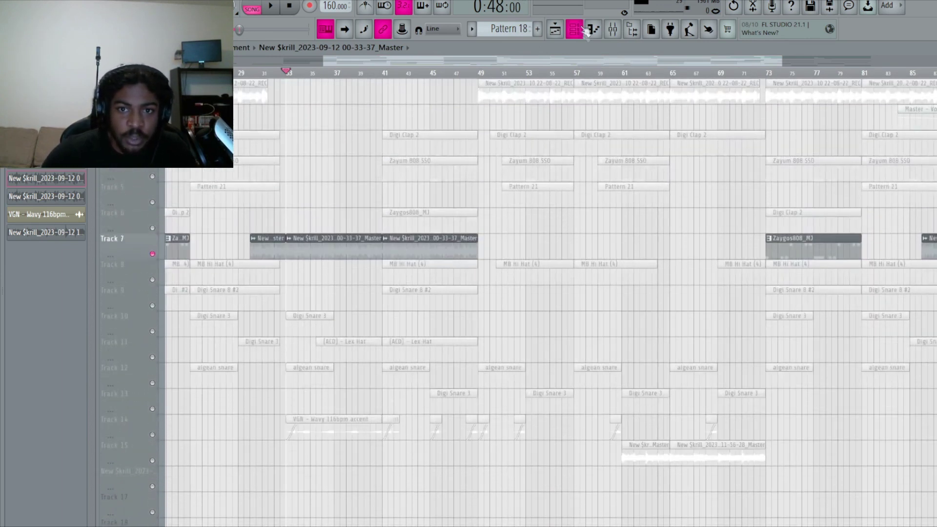
click(477, 77)
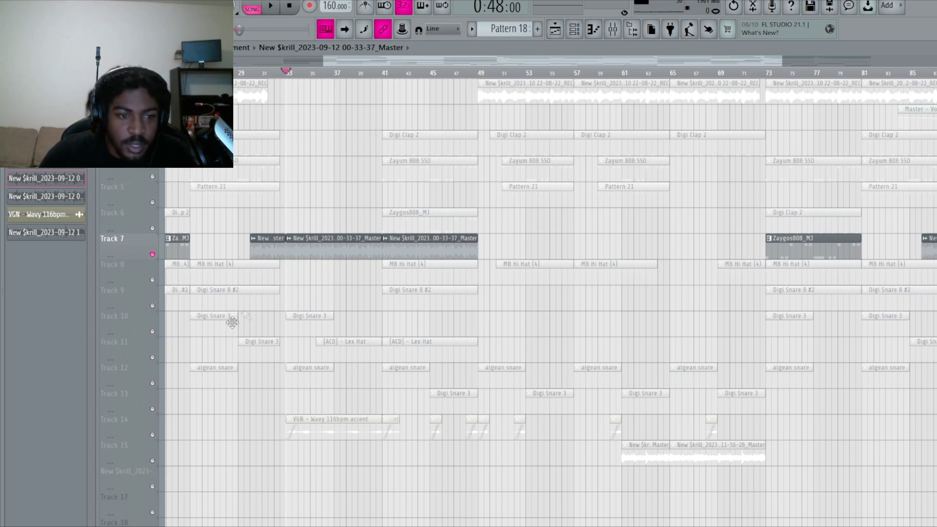
click(153, 435)
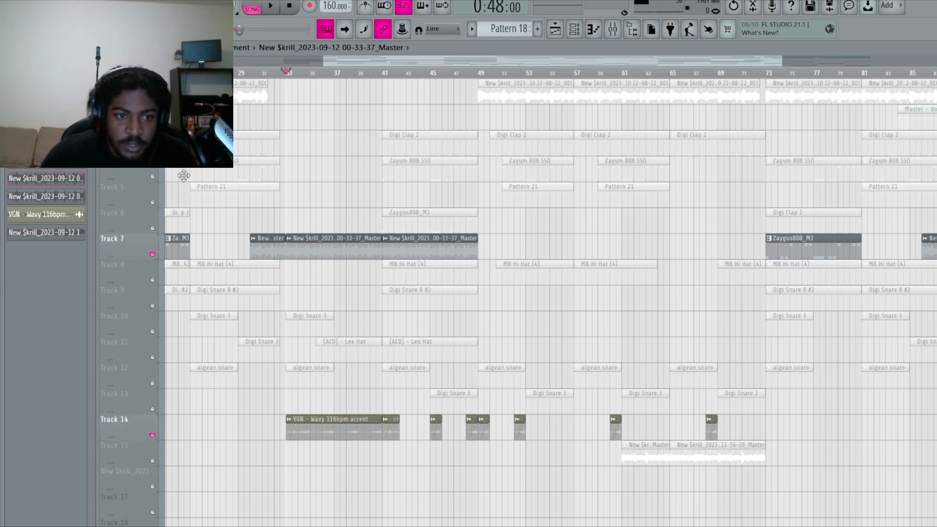
click(281, 72)
key(space)
key(space)
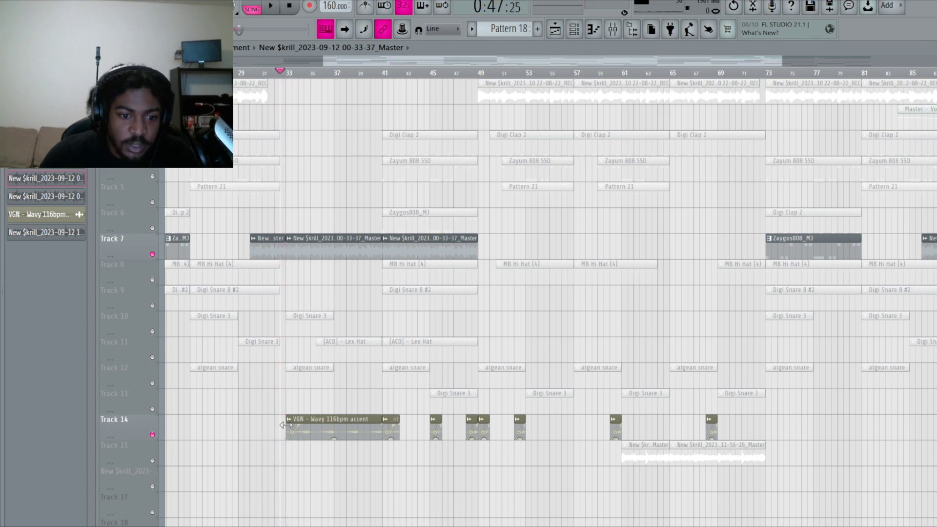
Place a copy of the VGN - Wavy 116bpm accent clip on track 15 at bar 33, delete it, and select time around bar 41
click(316, 422)
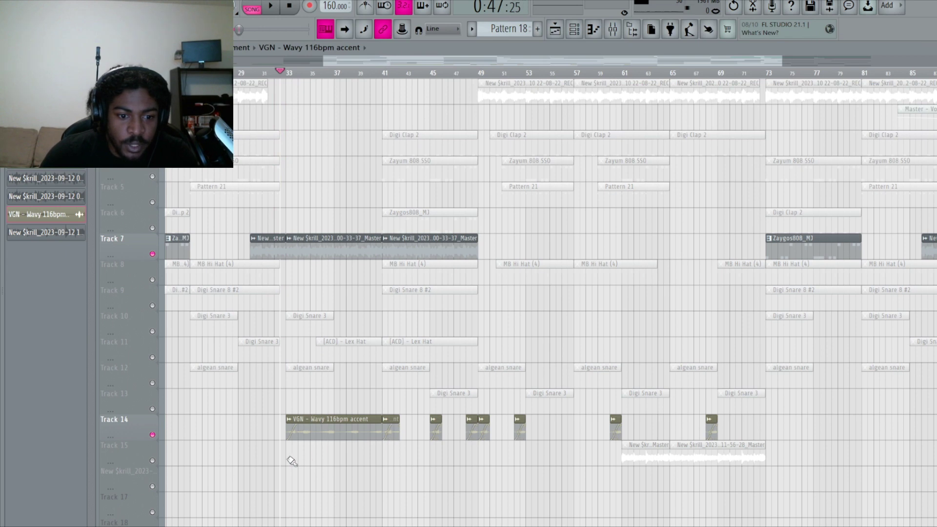
click(292, 458)
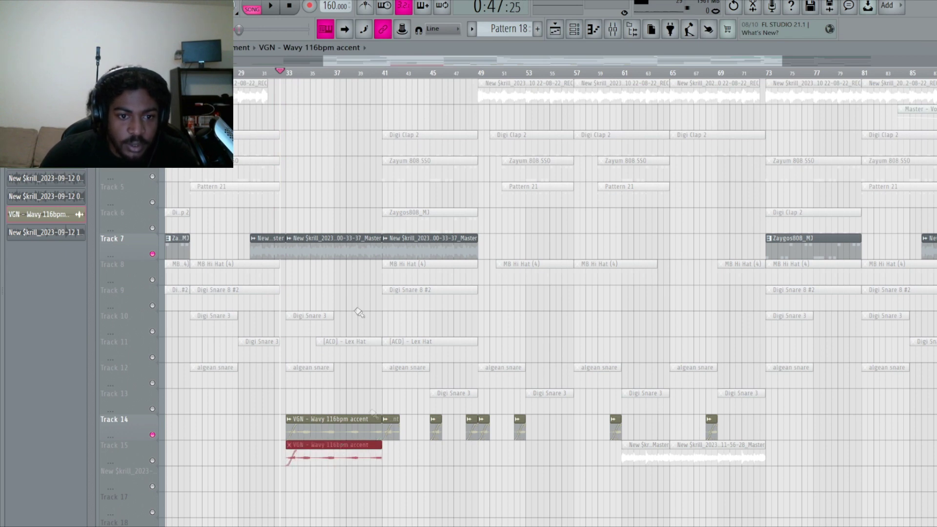
right_click(347, 447)
drag(390, 74, 405, 84)
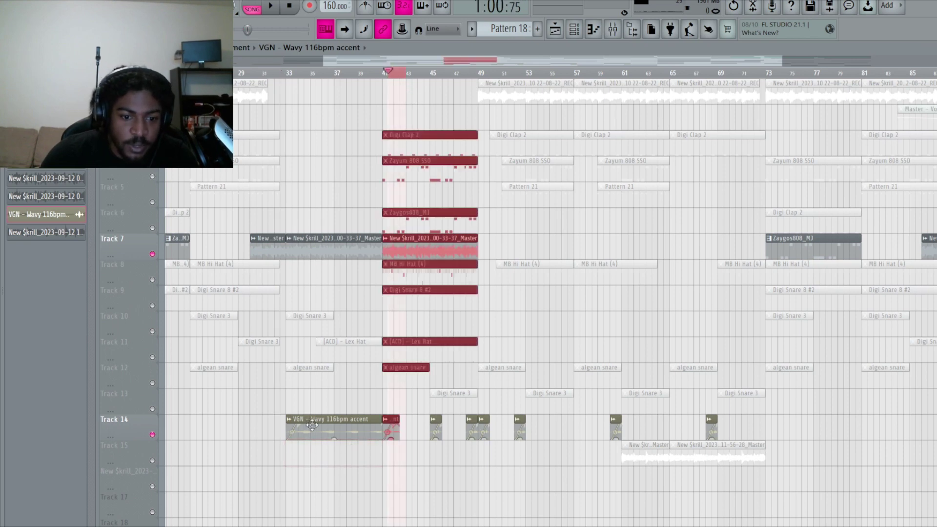
Slice the VGN - Wavy 116bpm accent clip on track 14 at bar 34, place the one-bar piece on track 15 at bar 41, and clear the time selection
drag(783, 60, 457, 60)
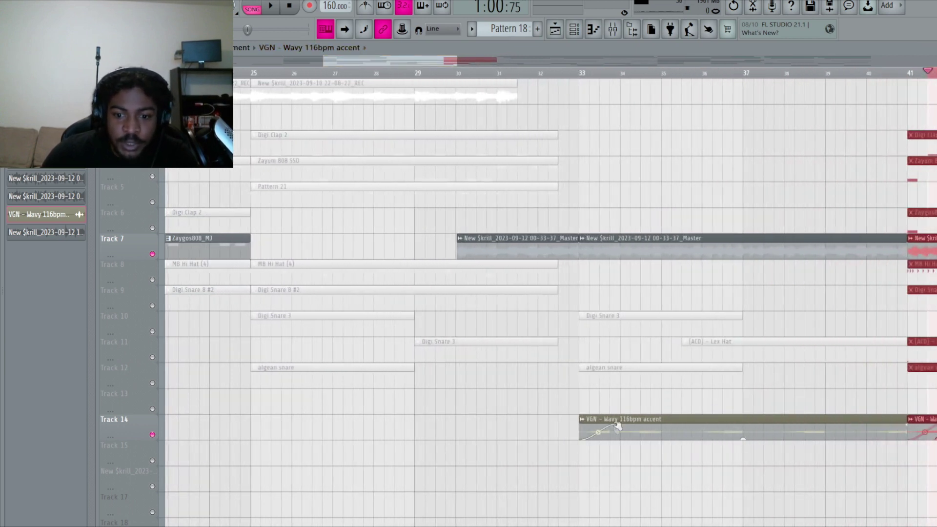
drag(628, 422, 622, 457)
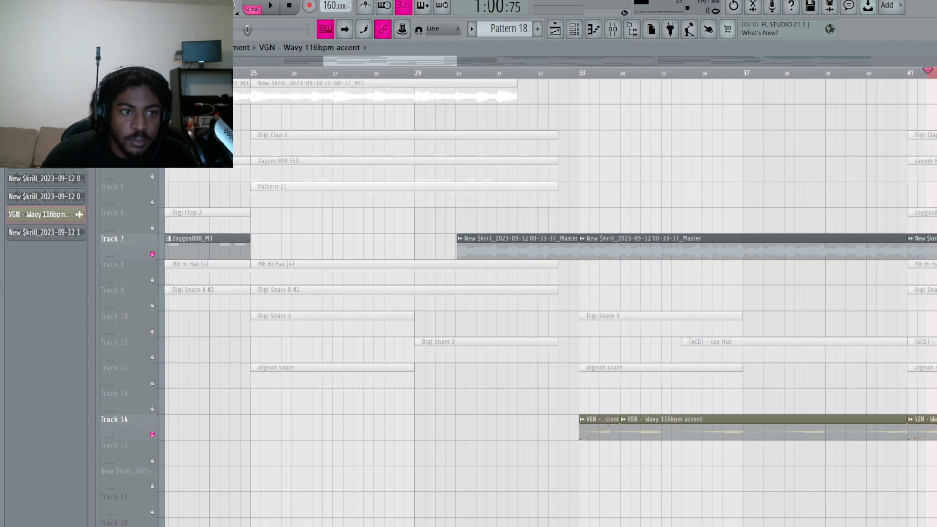
click(589, 424)
drag(589, 424, 784, 441)
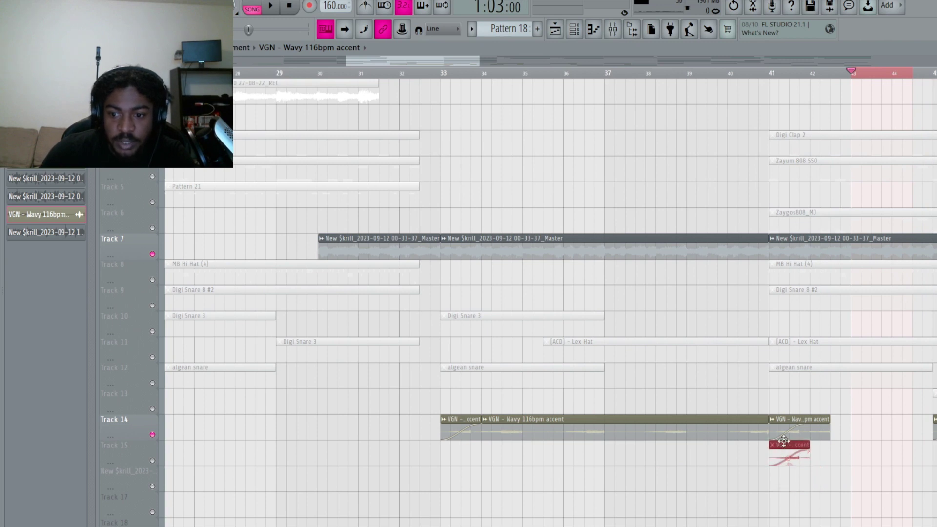
ctrl+click(874, 75)
drag(485, 60, 685, 60)
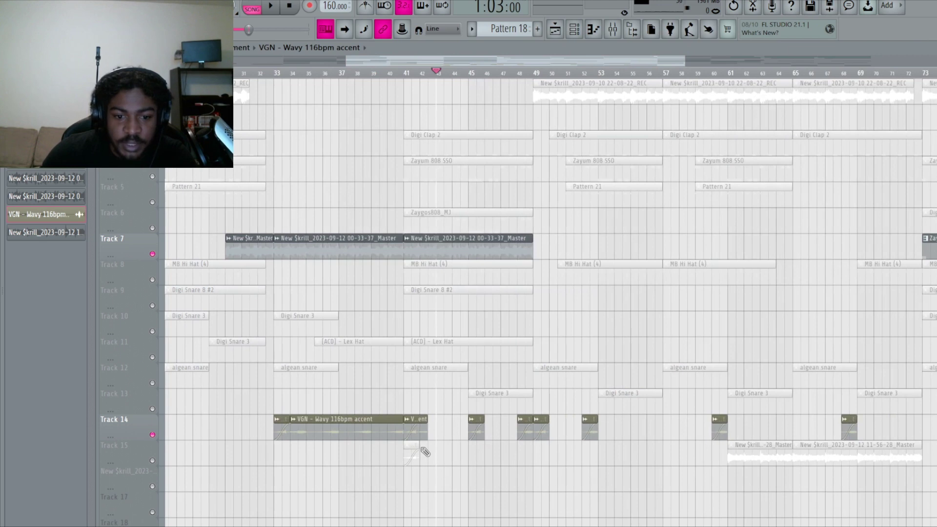
Mute track 14, unmute track 15, and place copies of the accent piece on track 15 at bars 45, 48, 49 and 52
click(152, 435)
click(153, 460)
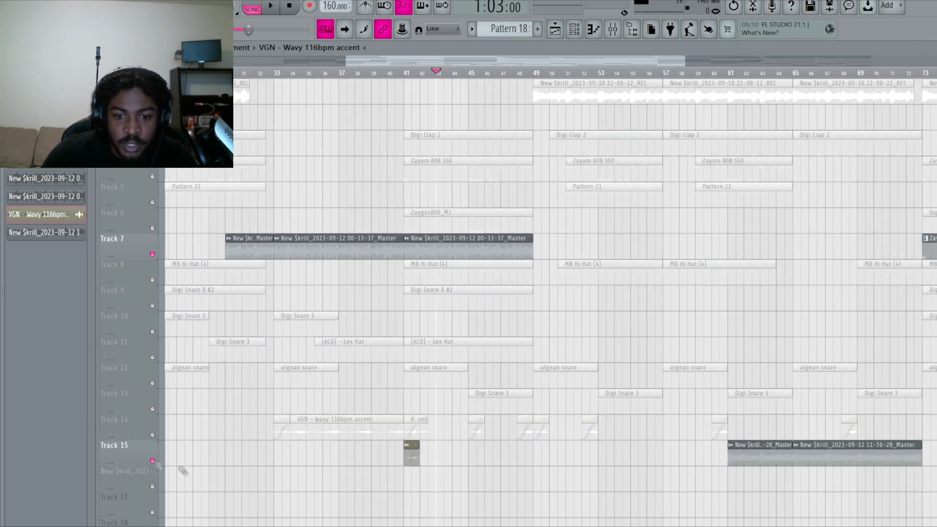
click(472, 456)
click(528, 454)
drag(533, 451, 528, 445)
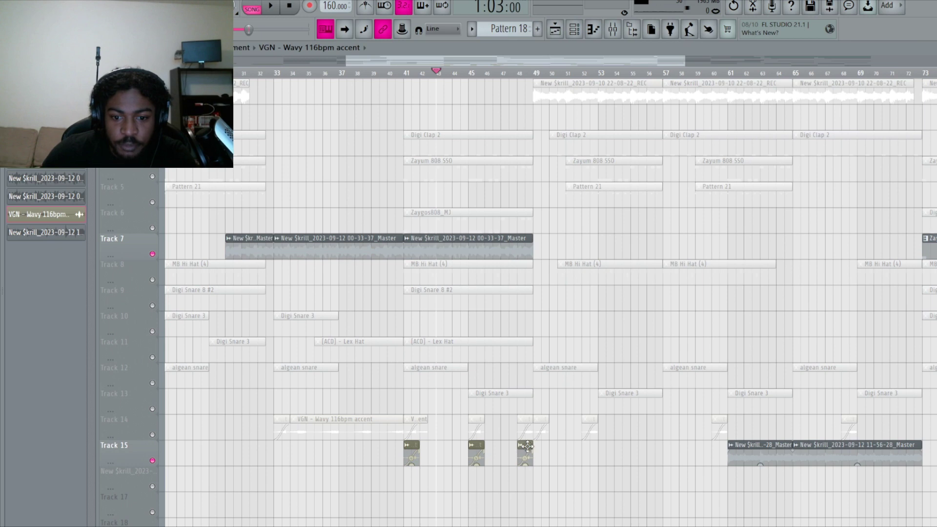
click(541, 453)
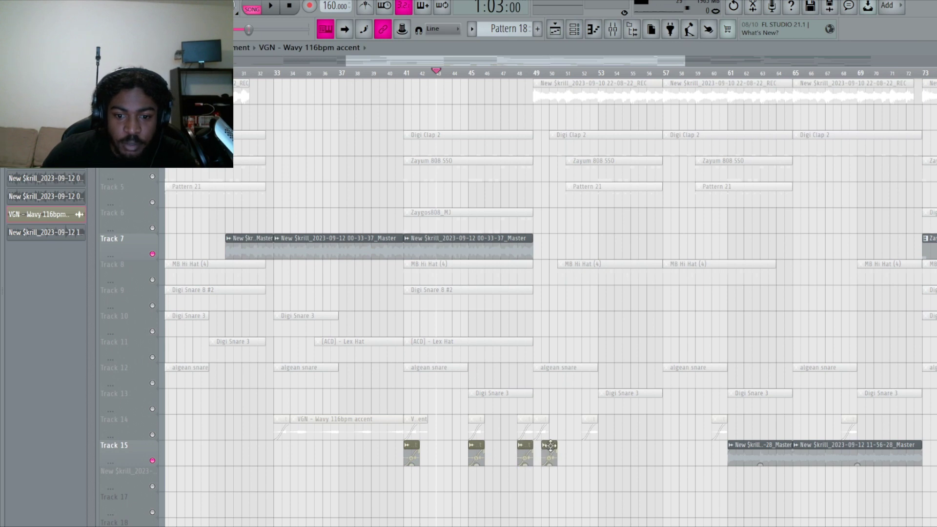
click(586, 451)
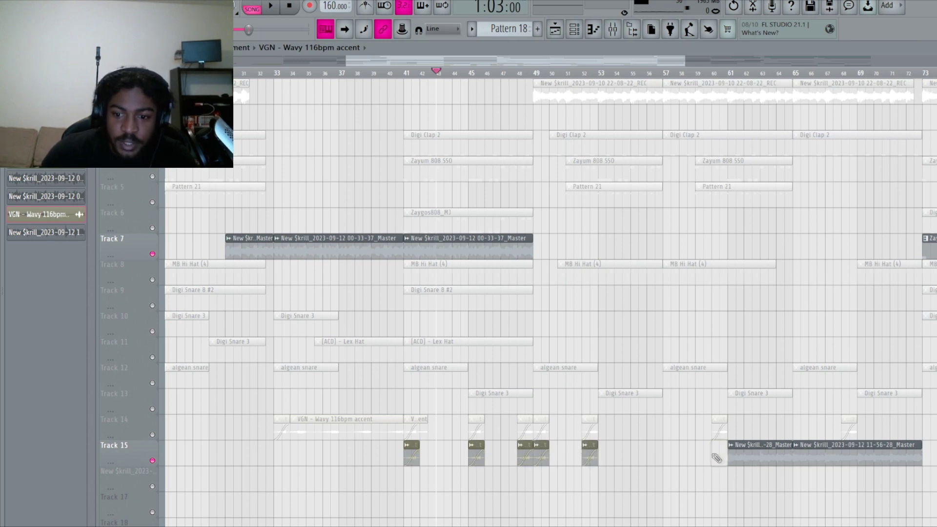
Delete all the accent pieces placed on track 15 between bars 41 and 53
key(t)
drag(611, 457, 513, 462)
key(d)
drag(635, 460, 404, 467)
key(p)
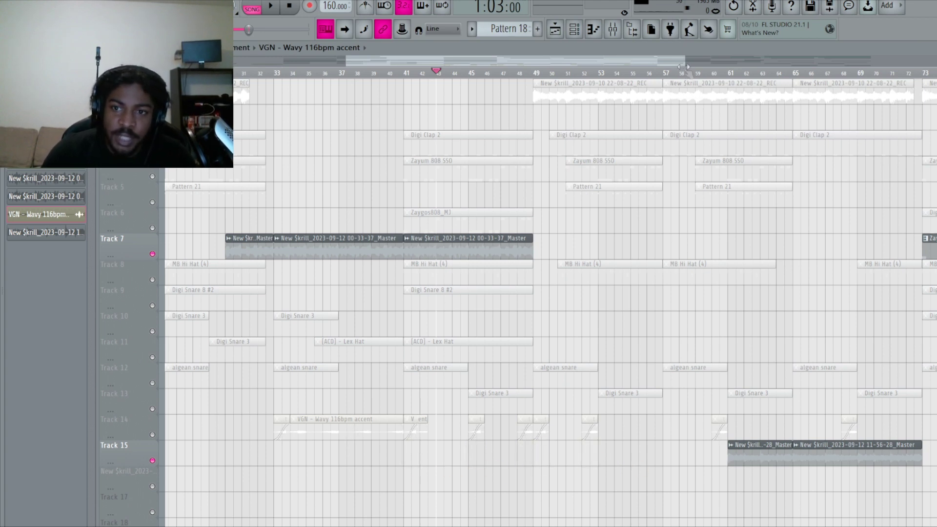
Show the whole song arrangement in the playlist with all tracks unmuted
drag(684, 60, 871, 59)
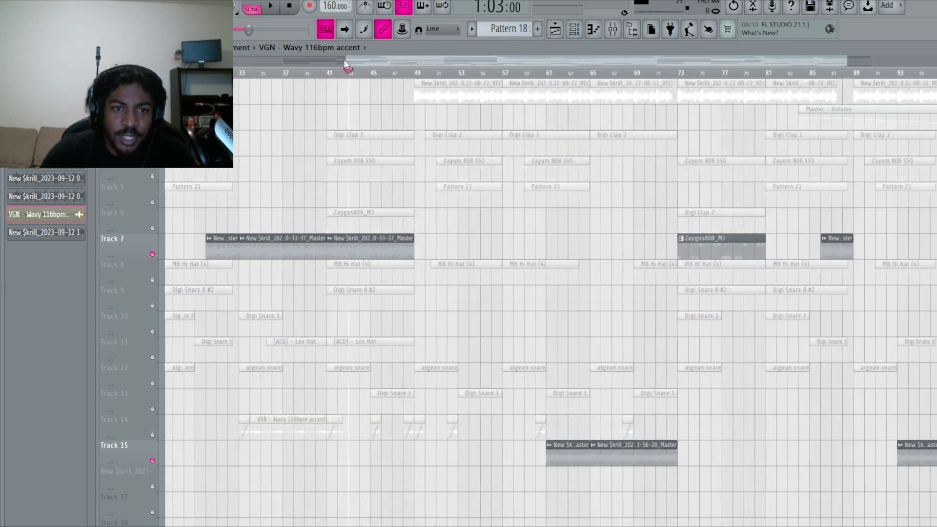
drag(345, 63, 236, 62)
drag(934, 61, 934, 49)
drag(849, 61, 878, 51)
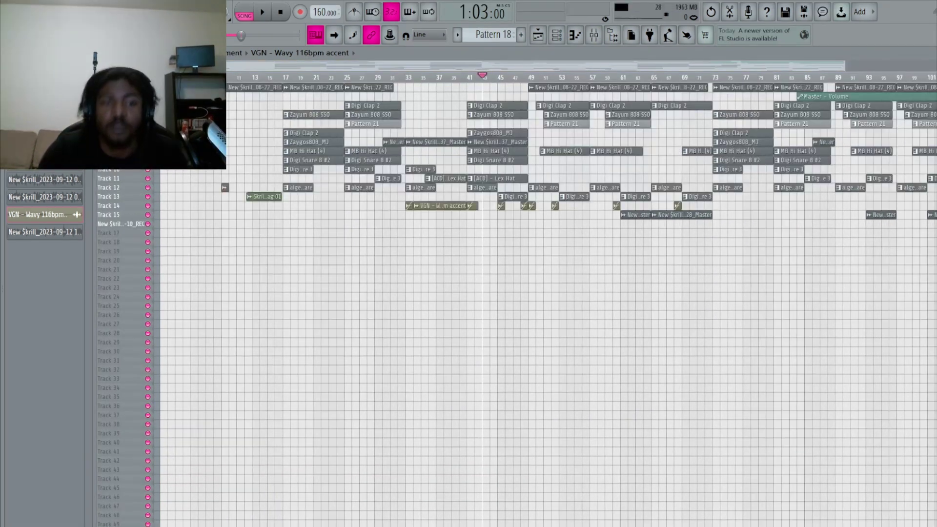